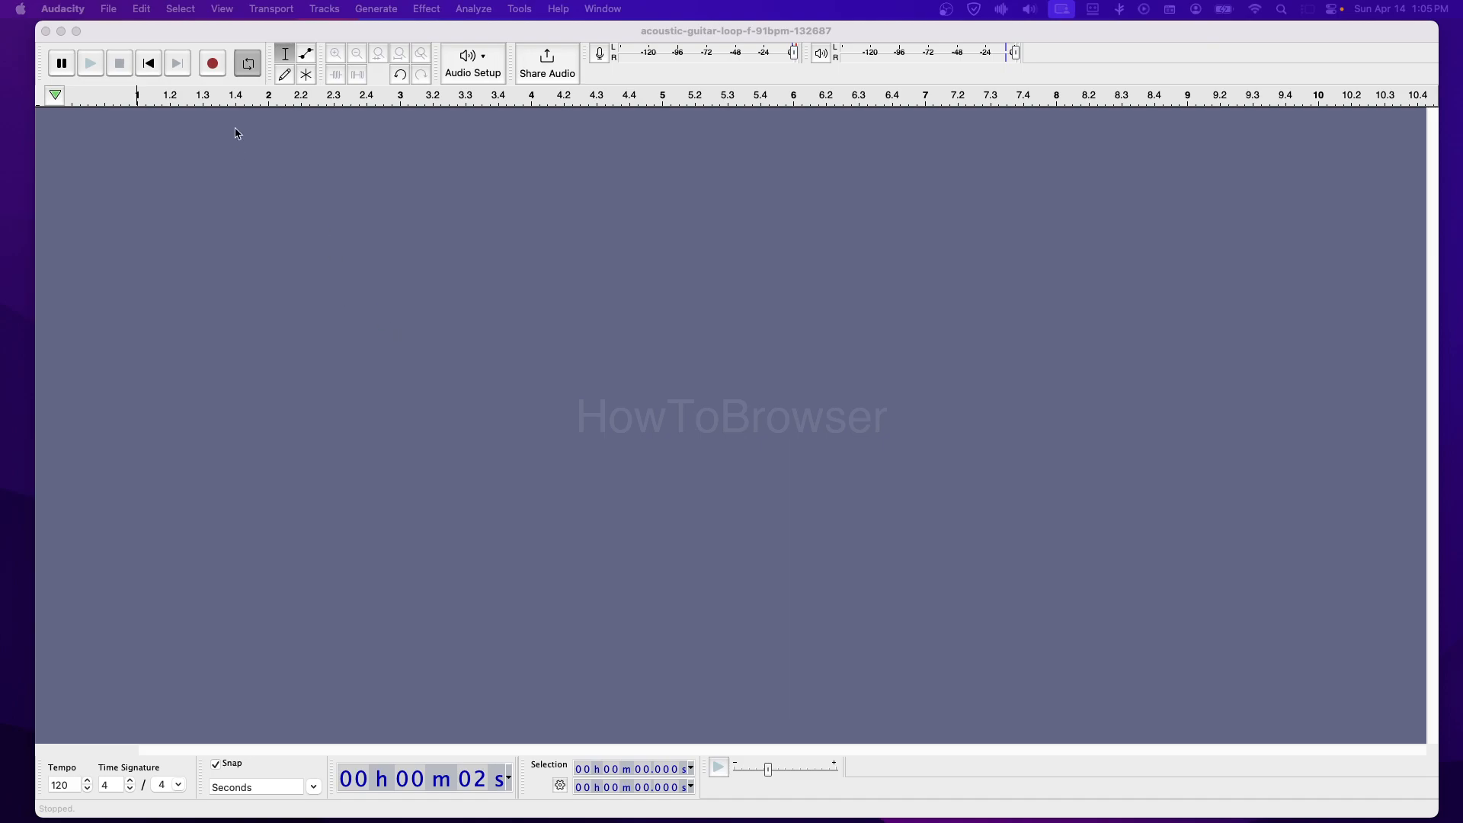
# Turn on input level monitoring on the recording meter and check the playback meter's options, keeping its settings
pyautogui.click(599, 53)
pyautogui.click(606, 73)
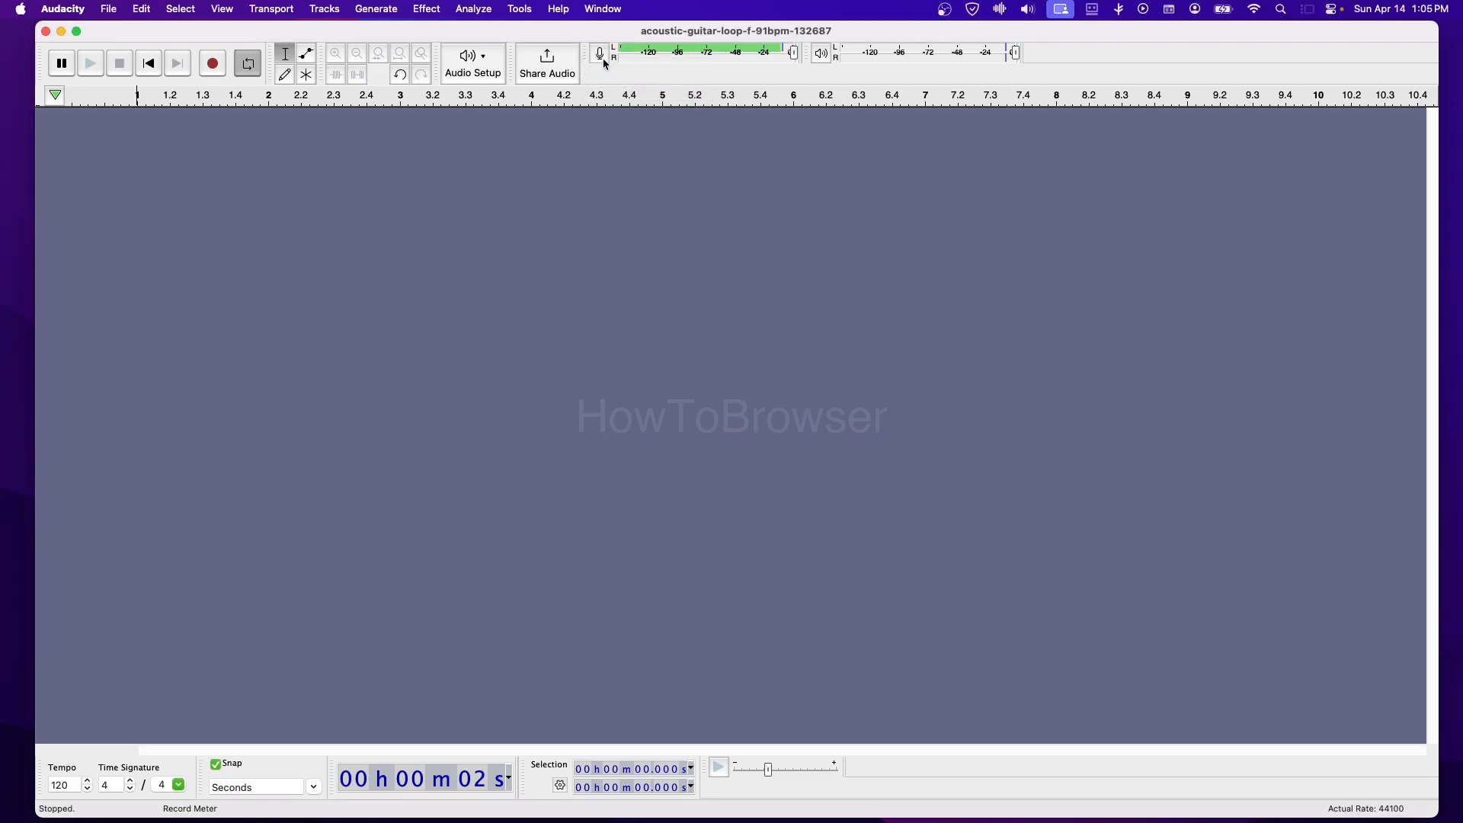
pyautogui.click(824, 53)
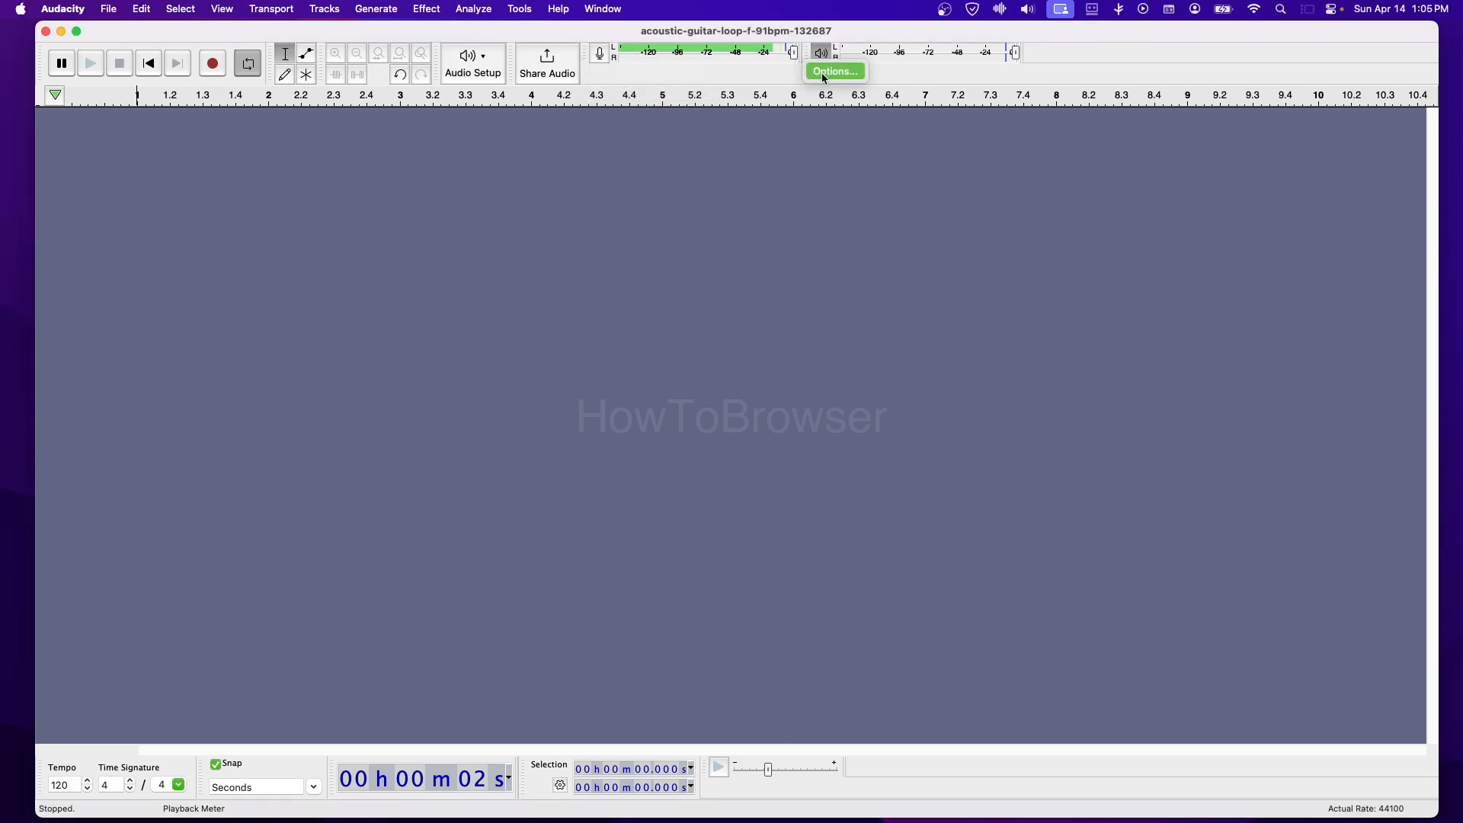
pyautogui.click(823, 74)
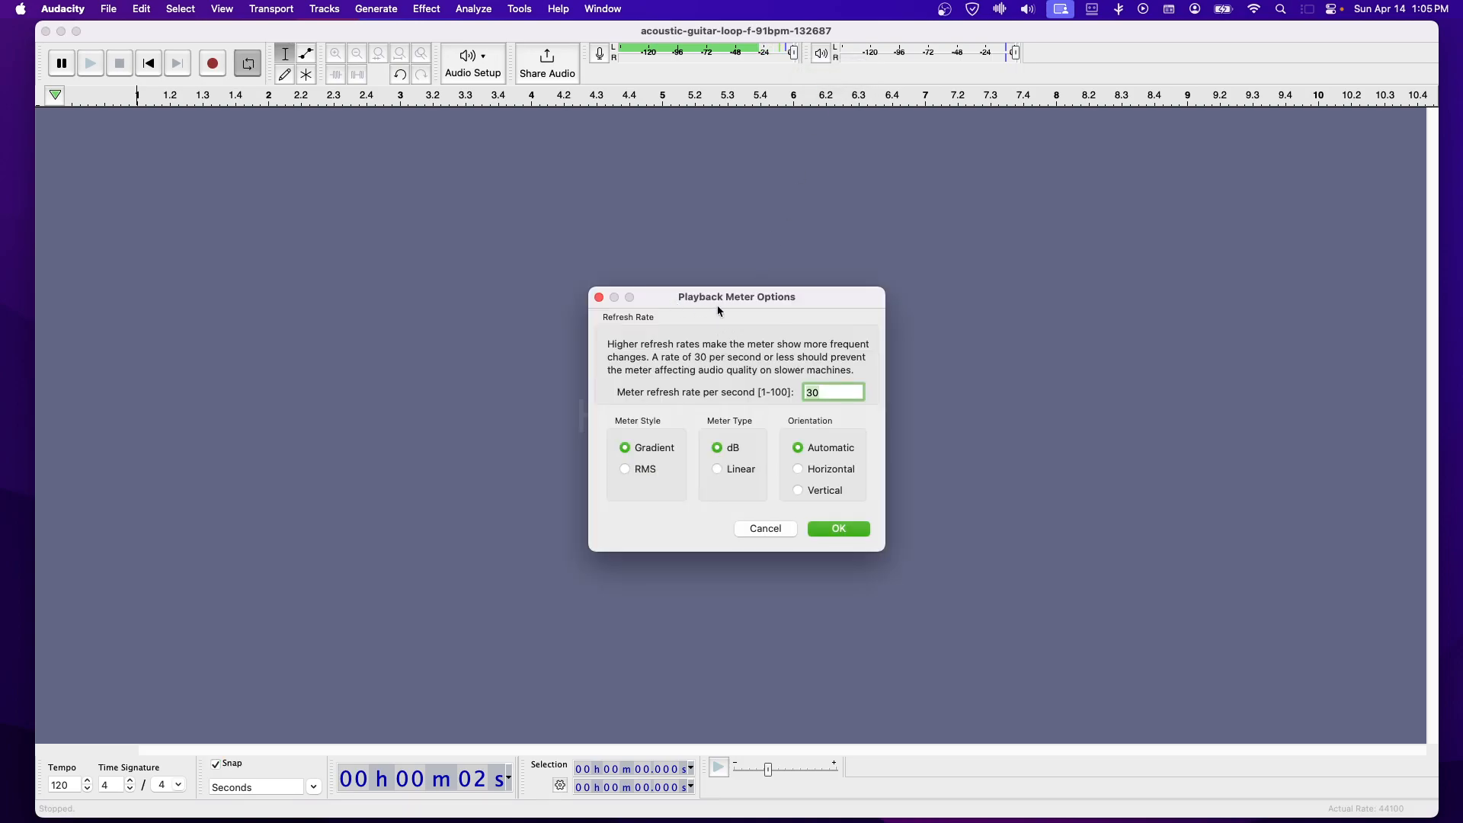
pyautogui.click(838, 528)
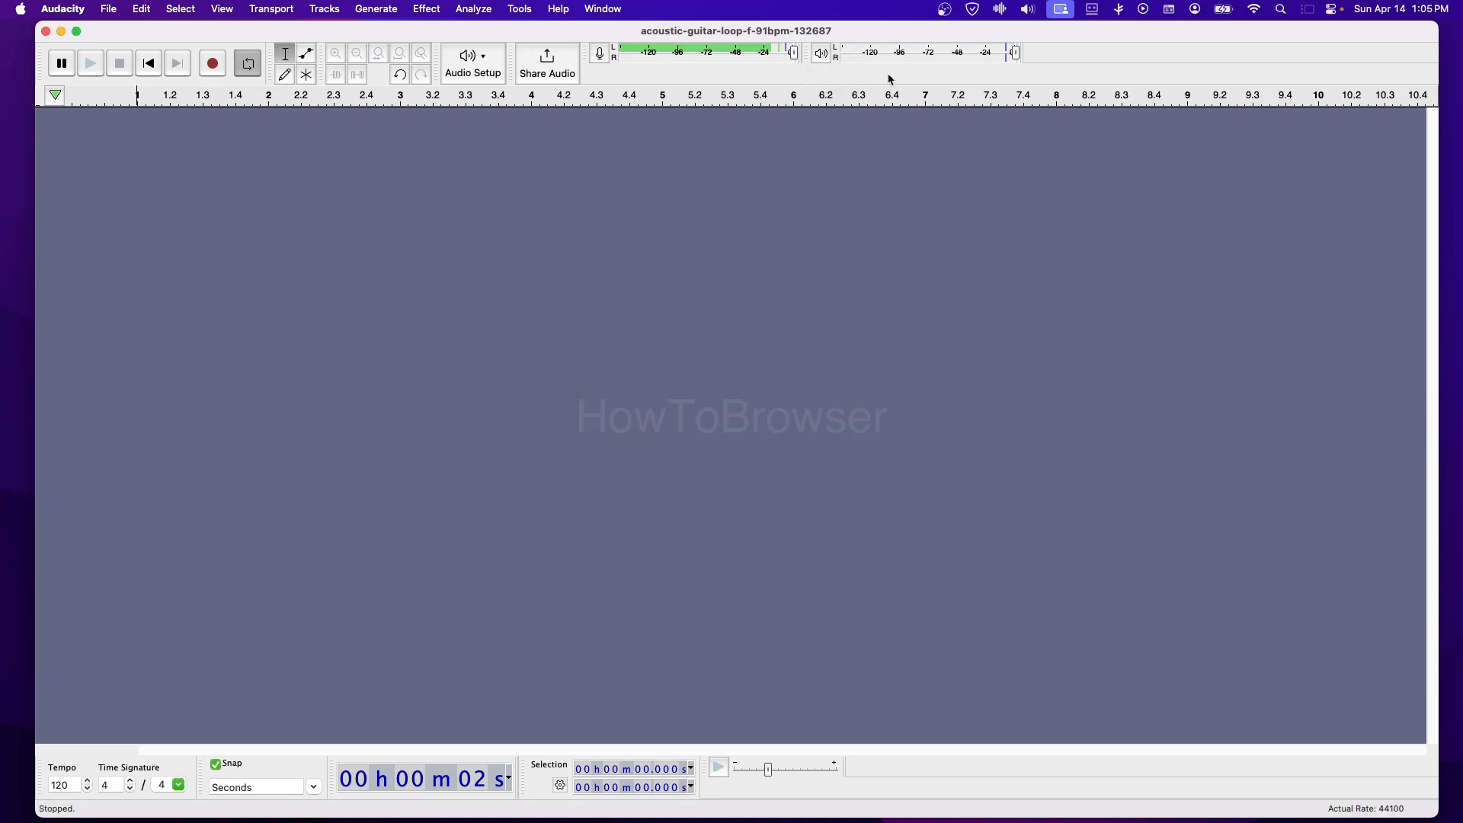
# Examine the playback and recording device choices in the audio setup
pyautogui.click(504, 71)
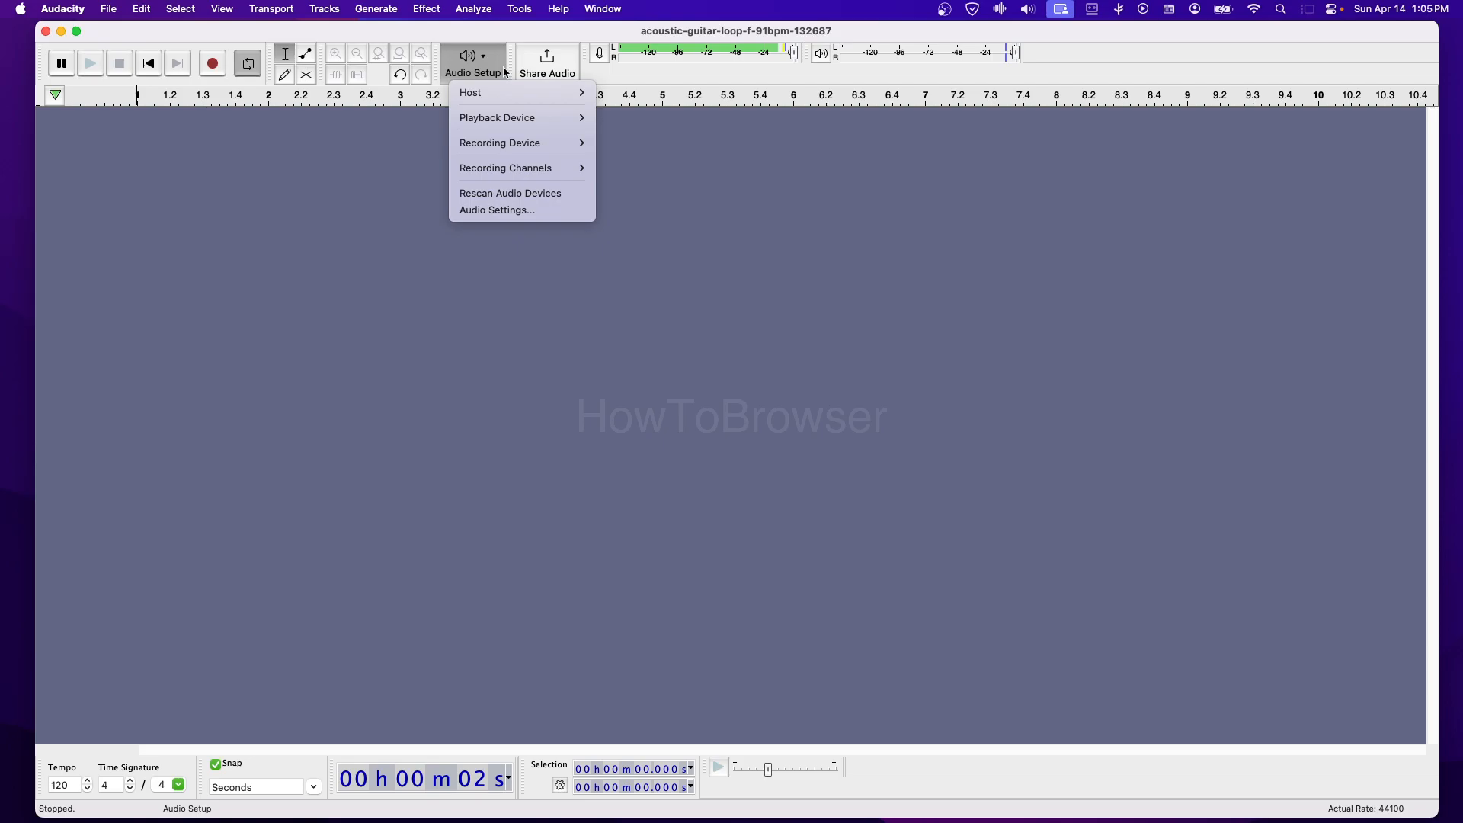
pyautogui.click(504, 72)
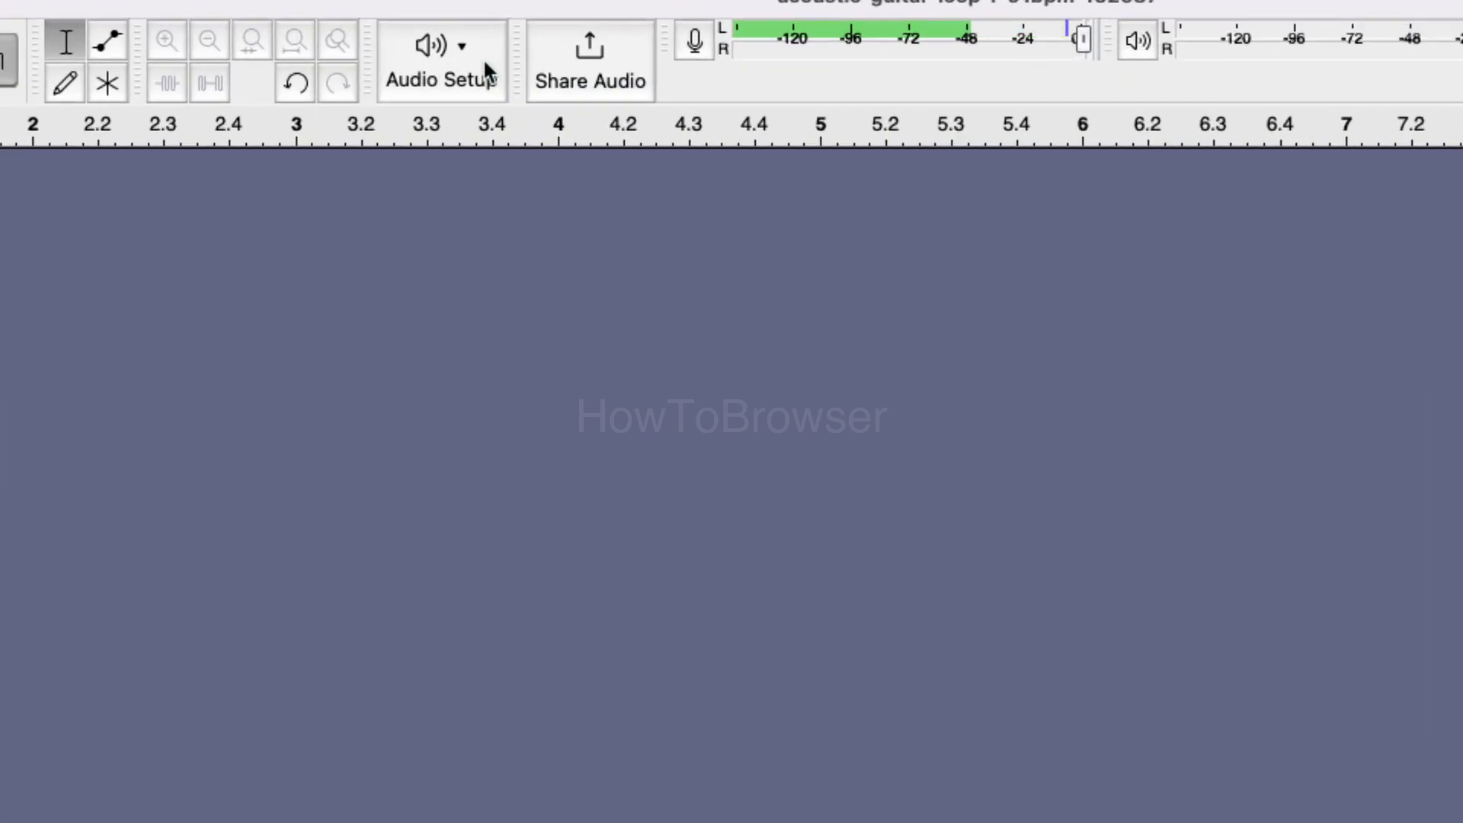
pyautogui.click(483, 58)
pyautogui.moveTo(458, 128)
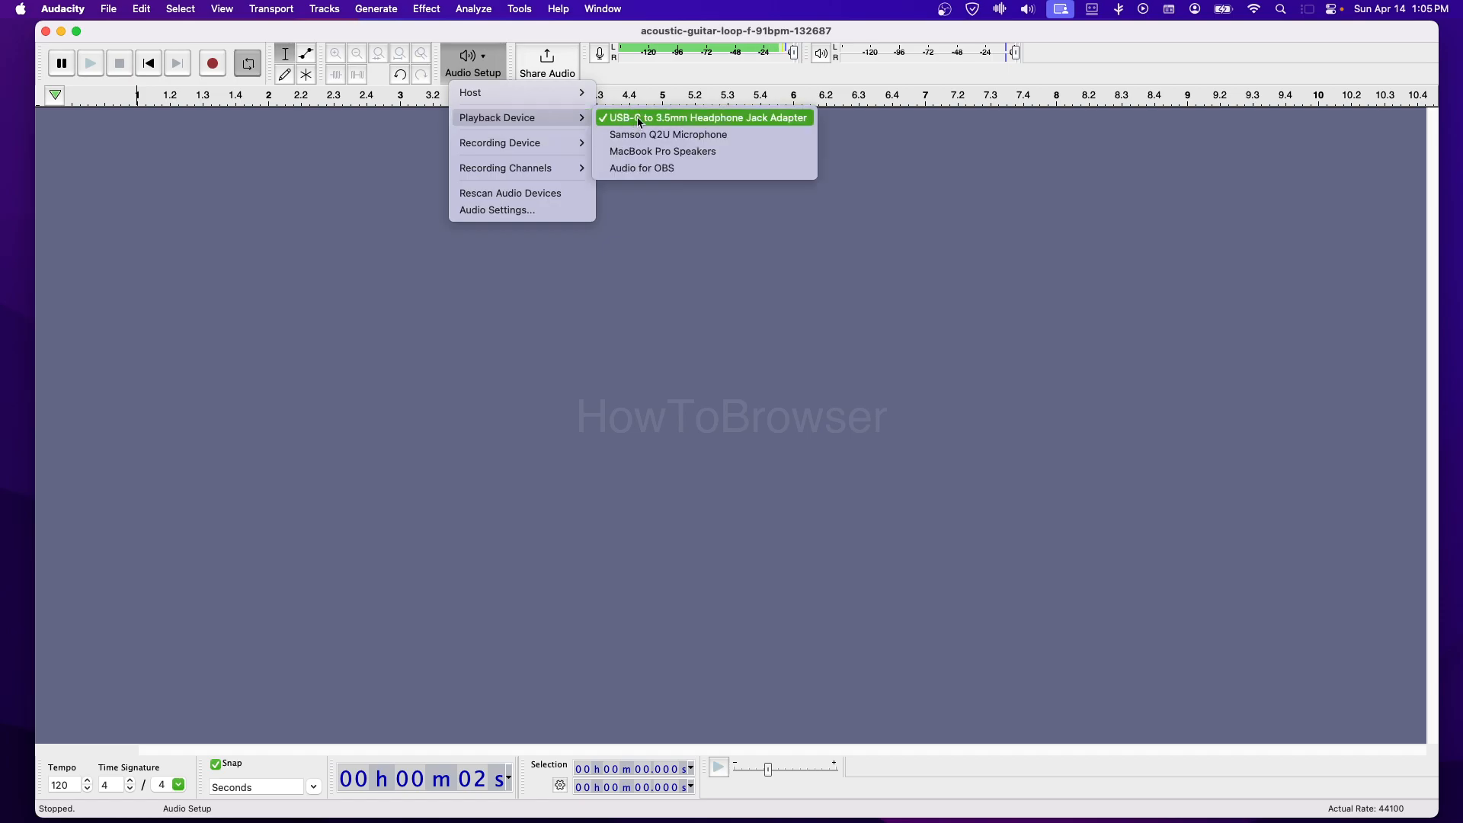
pyautogui.moveTo(516, 145)
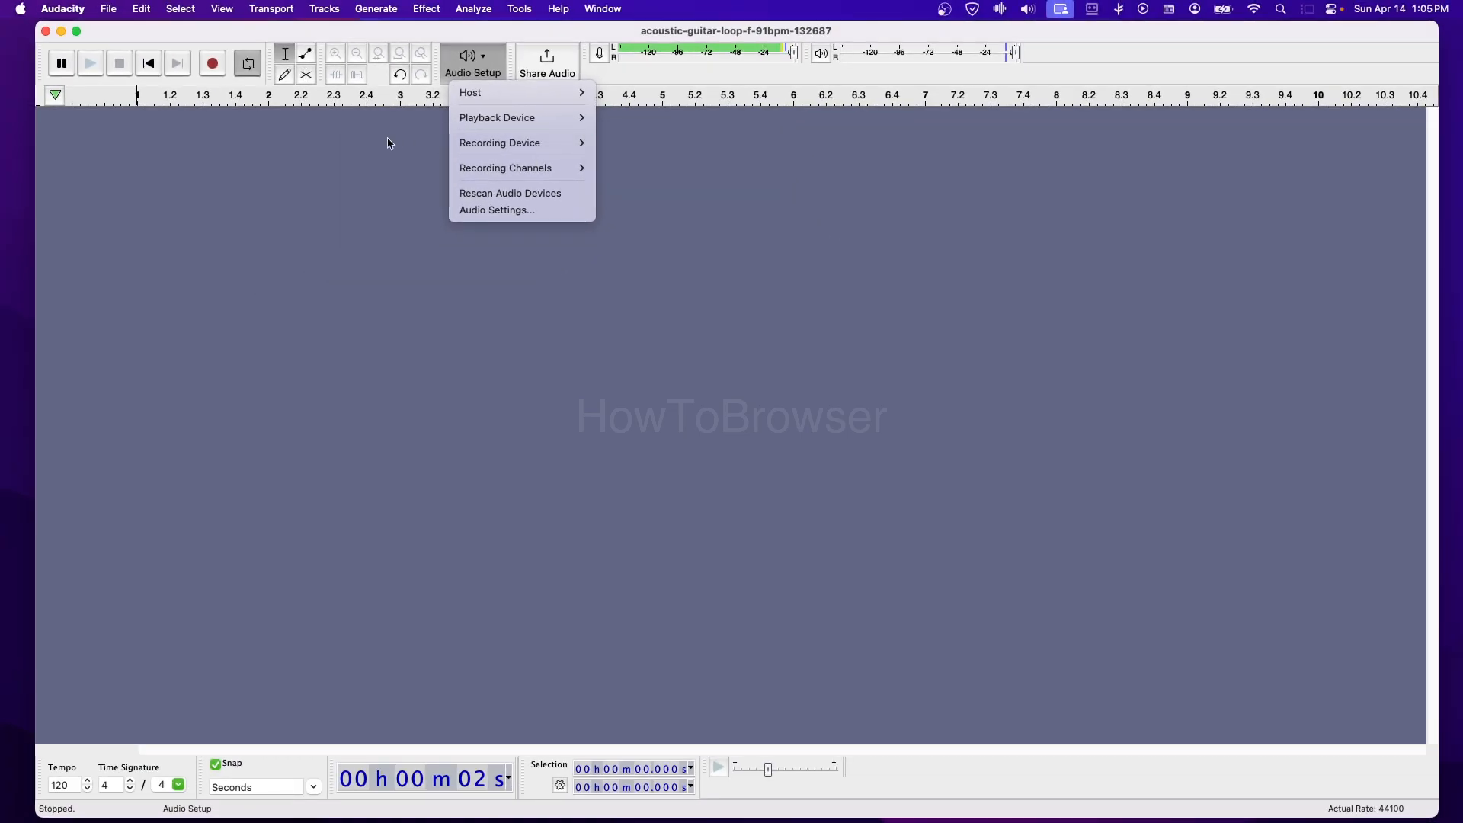
pyautogui.click(396, 143)
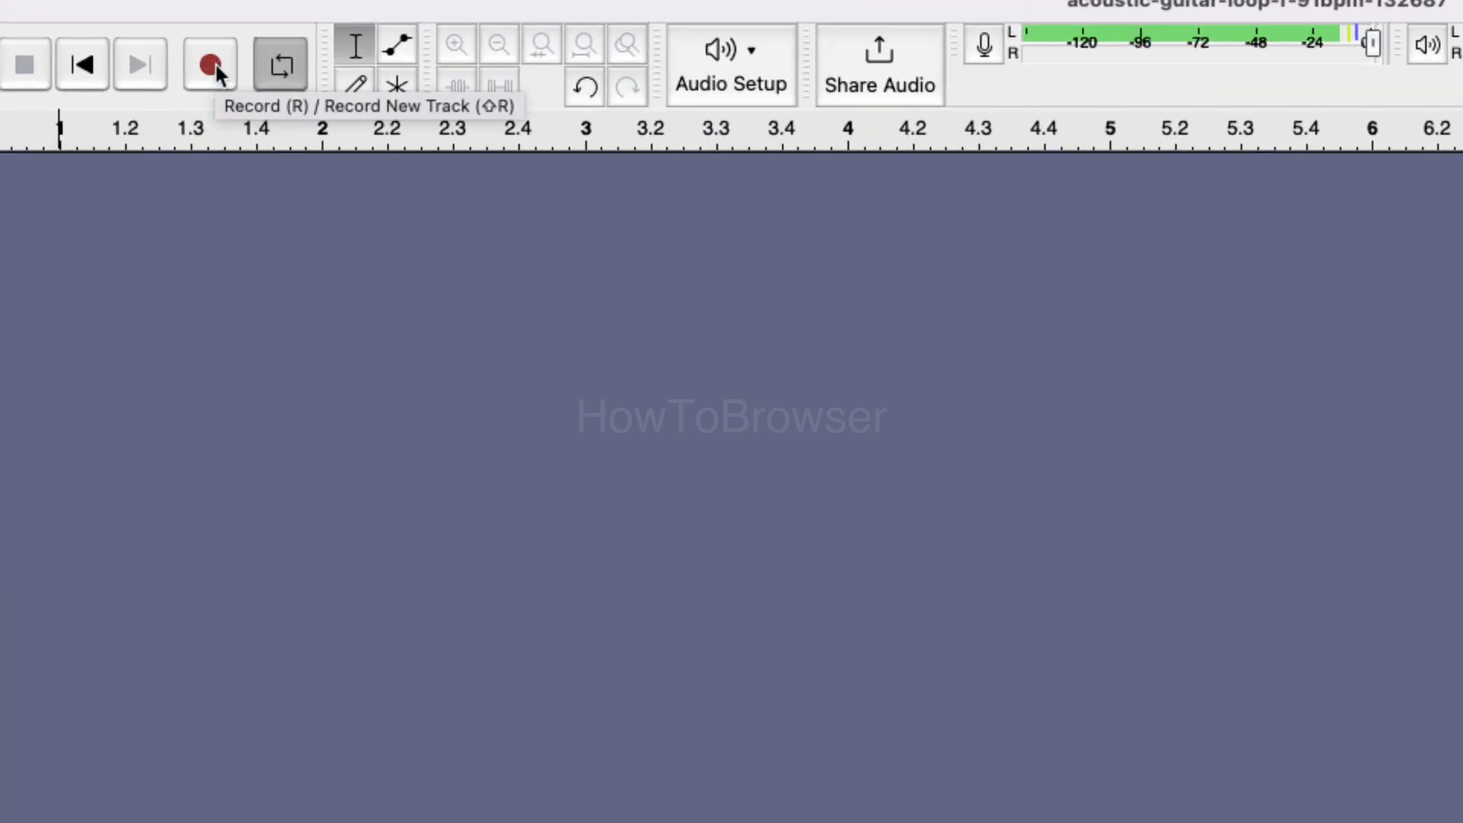
# Record about 12 seconds of microphone audio on a new track and stop the recording
pyautogui.click(216, 66)
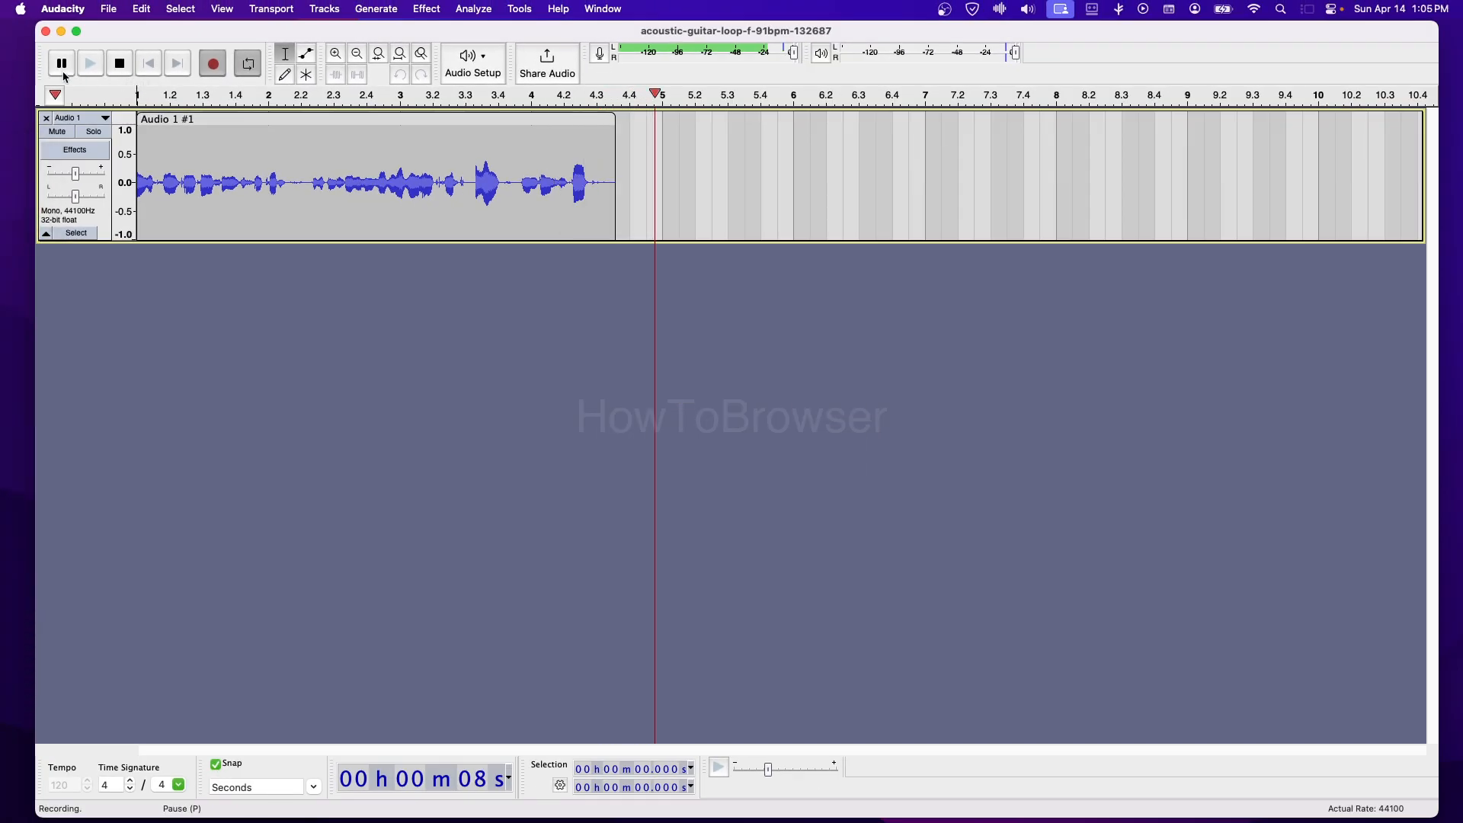
pyautogui.click(120, 65)
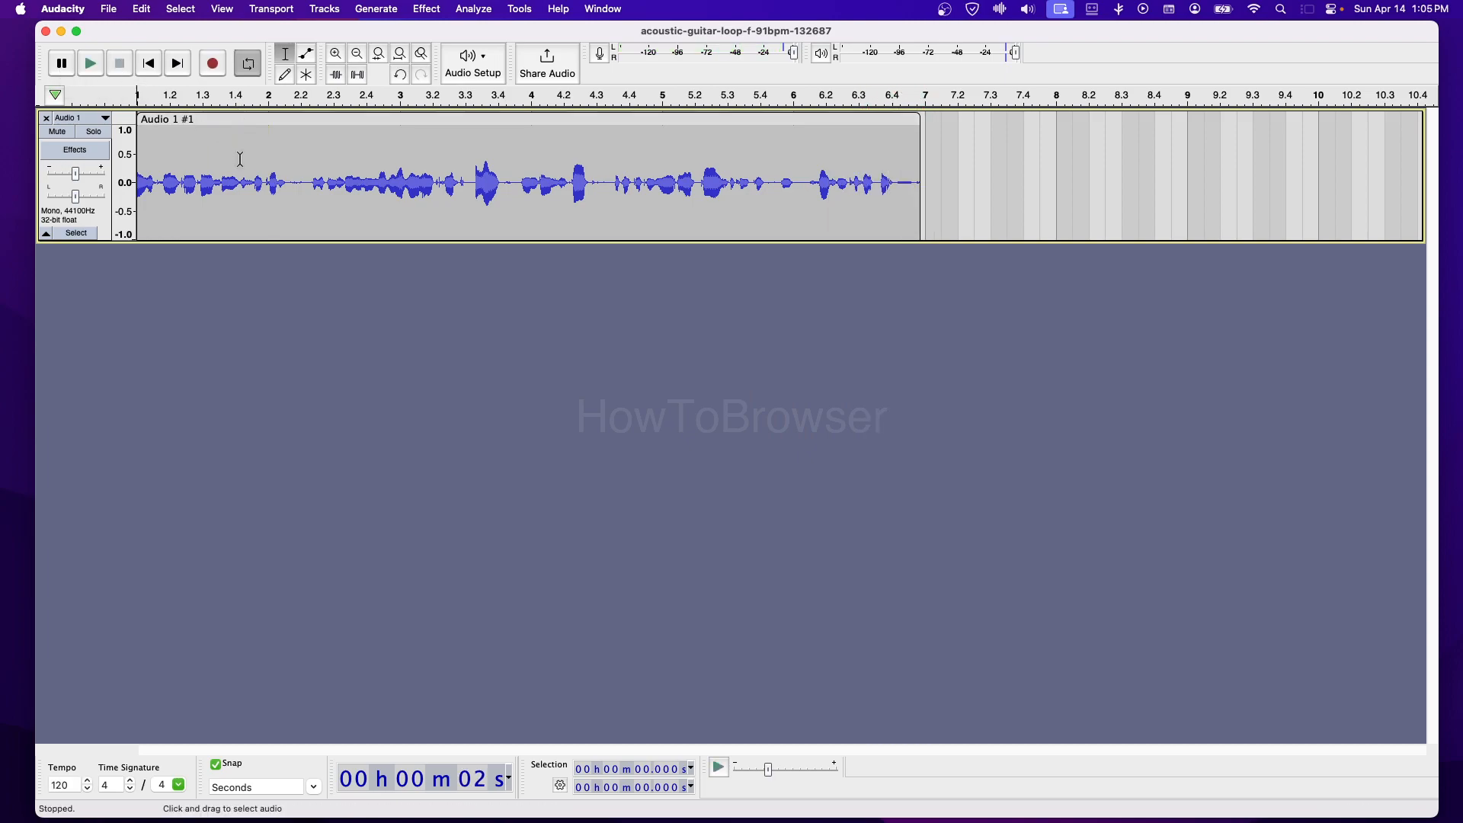
# Try selecting several short stretches of the recorded clip, including 2 to 3 seconds and 11 to 12 seconds
pyautogui.moveTo(245, 163); pyautogui.dragTo(346, 213)
pyautogui.click(601, 310)
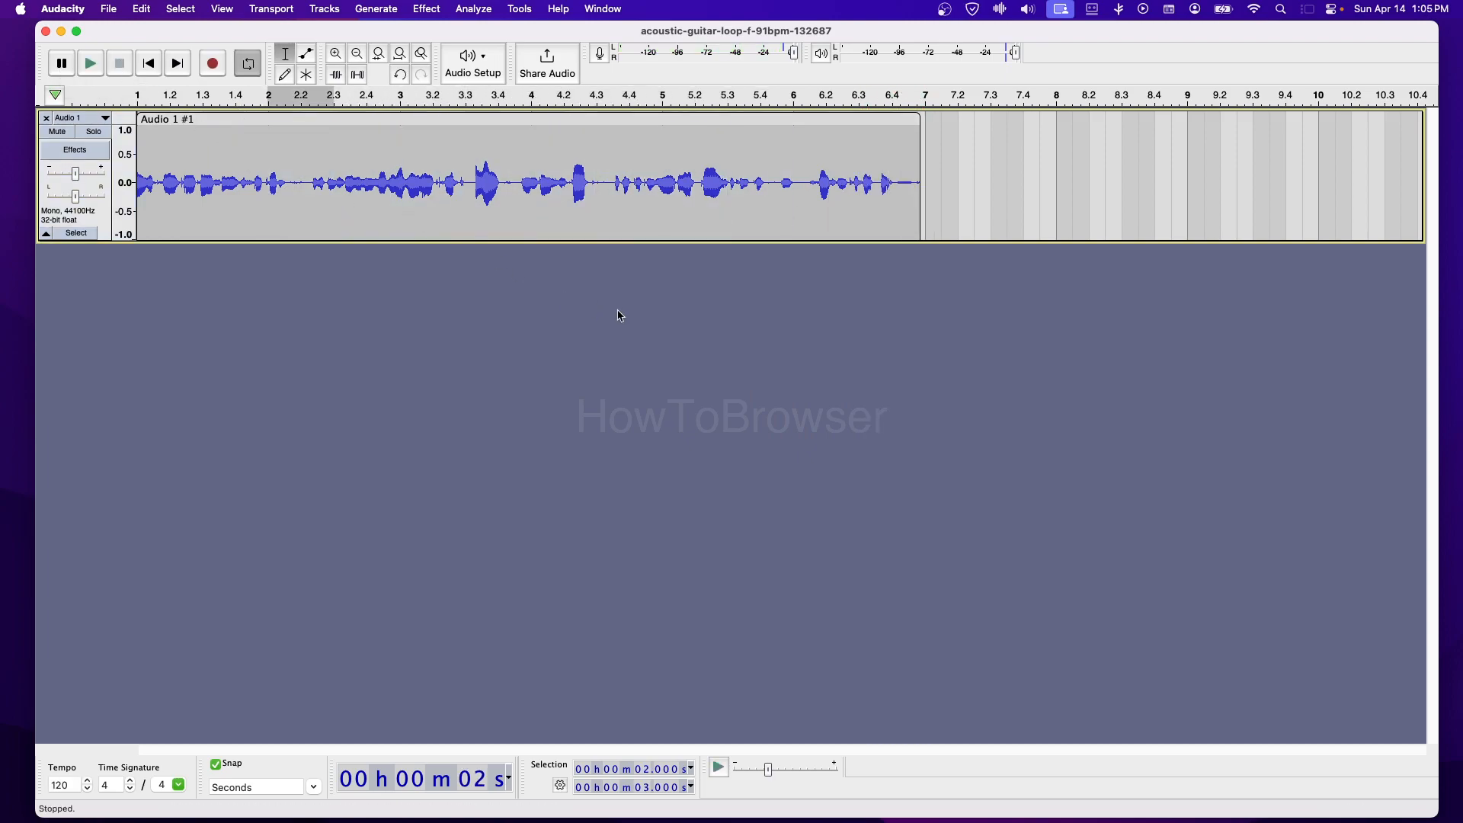
pyautogui.click(464, 174)
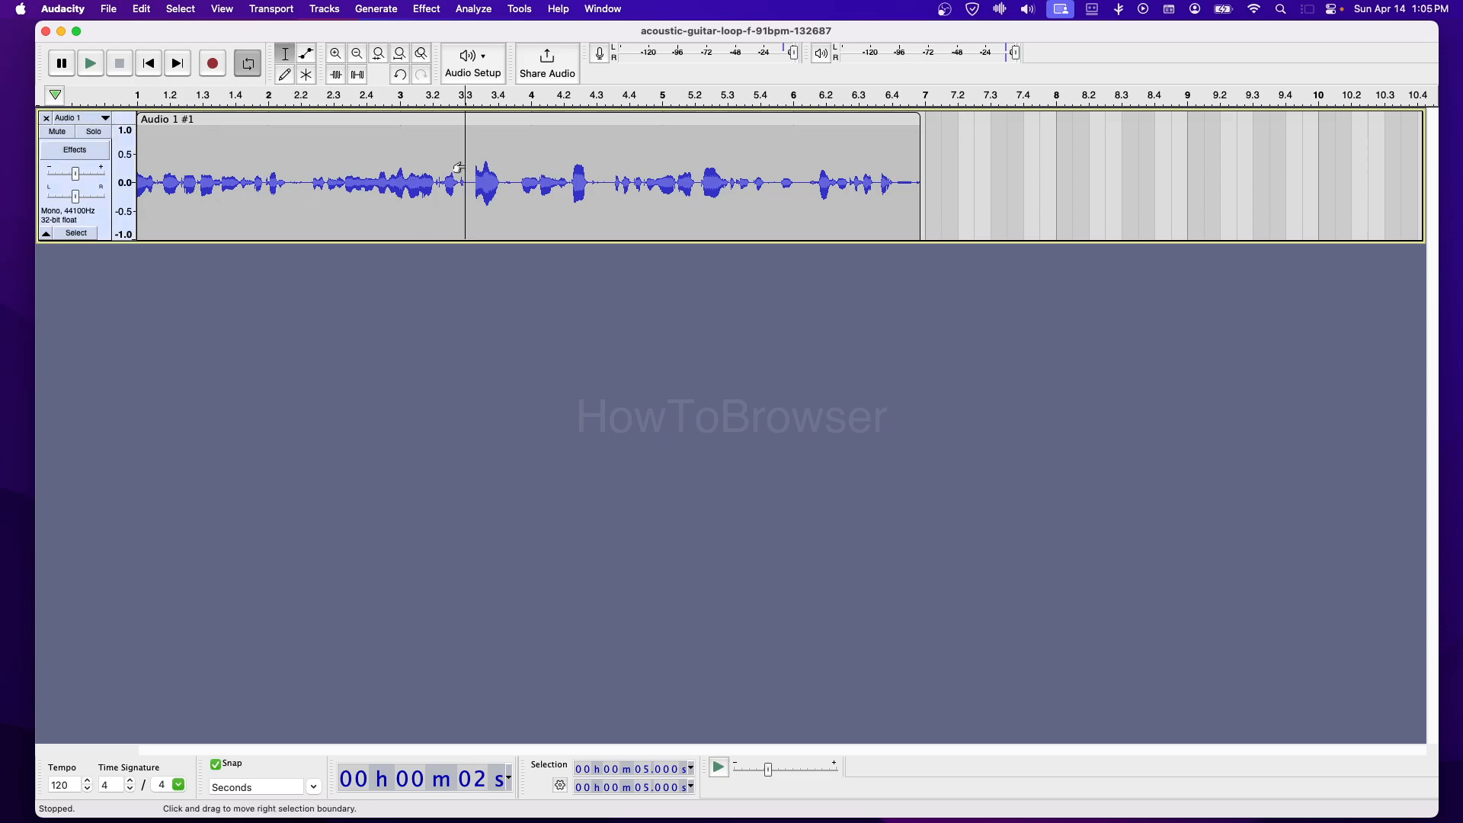
pyautogui.rightClick(466, 168)
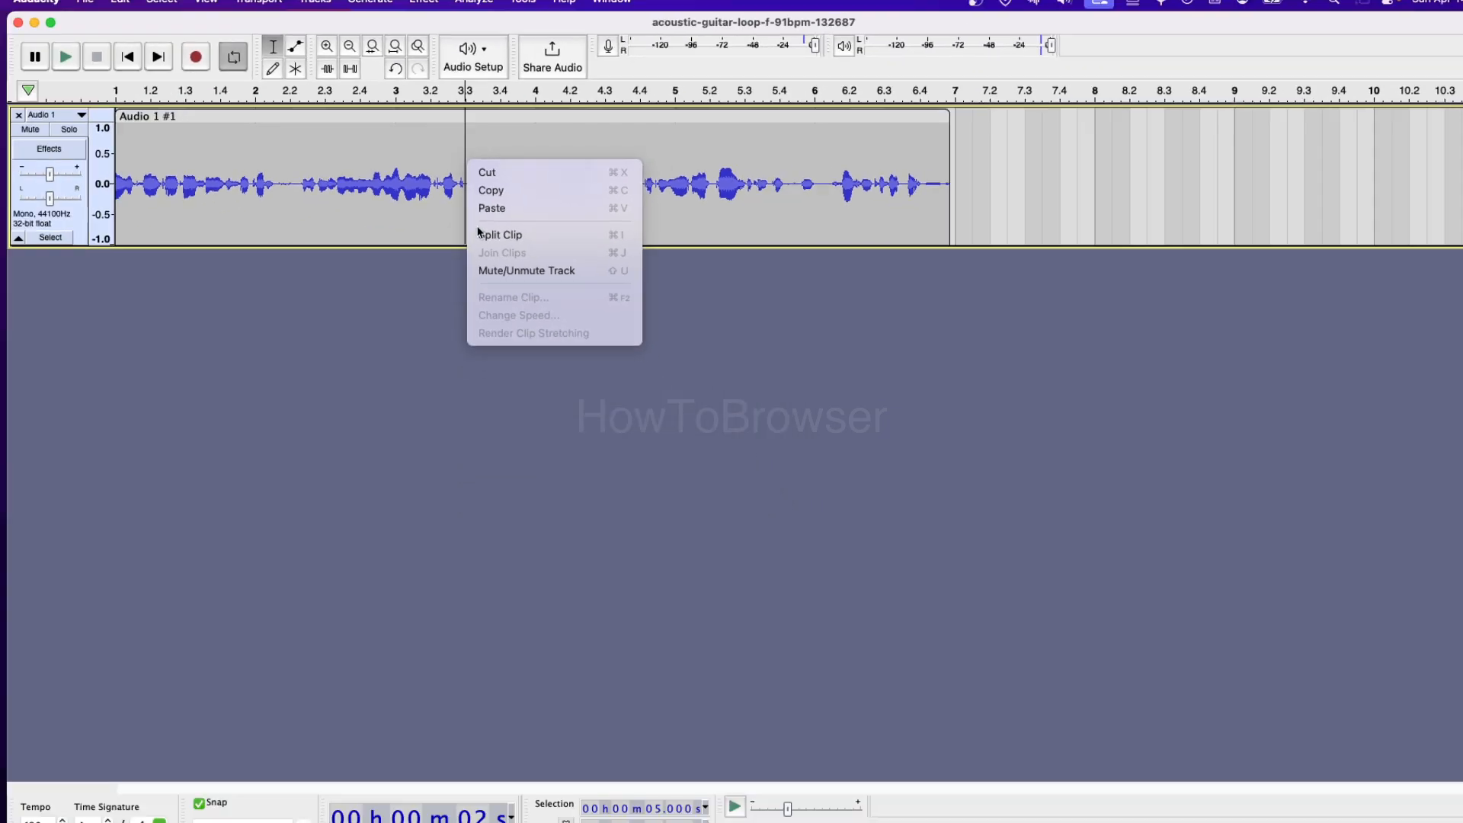
pyautogui.click(457, 110)
pyautogui.click(591, 156)
pyautogui.click(598, 180)
pyautogui.moveTo(597, 180); pyautogui.dragTo(661, 179)
pyautogui.click(893, 175)
pyautogui.moveTo(905, 180); pyautogui.dragTo(870, 179)
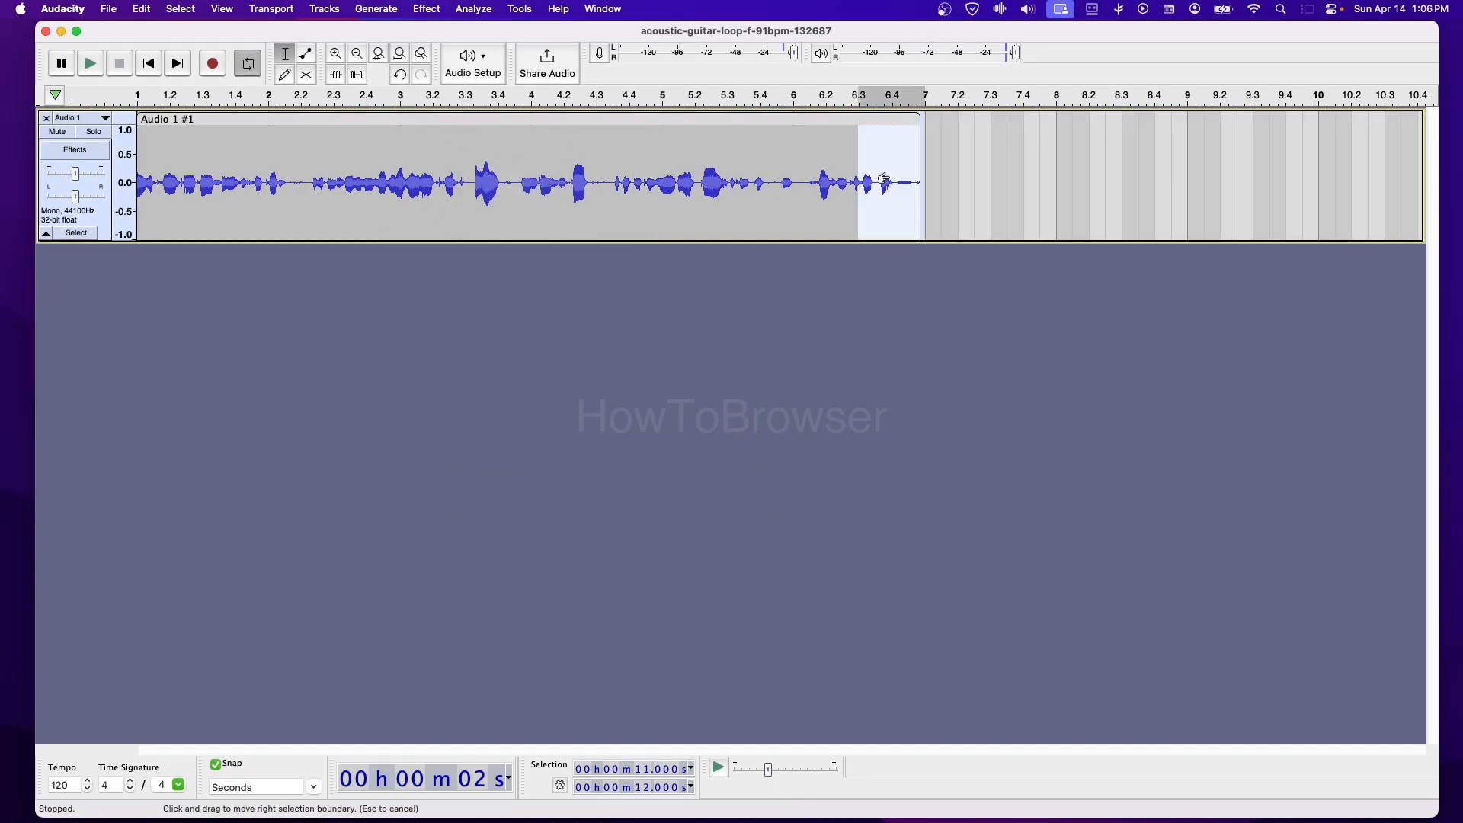
# Select the stretch of the recorded clip from 2 to 3 seconds
pyautogui.click(229, 169)
pyautogui.moveTo(295, 192); pyautogui.dragTo(304, 178)
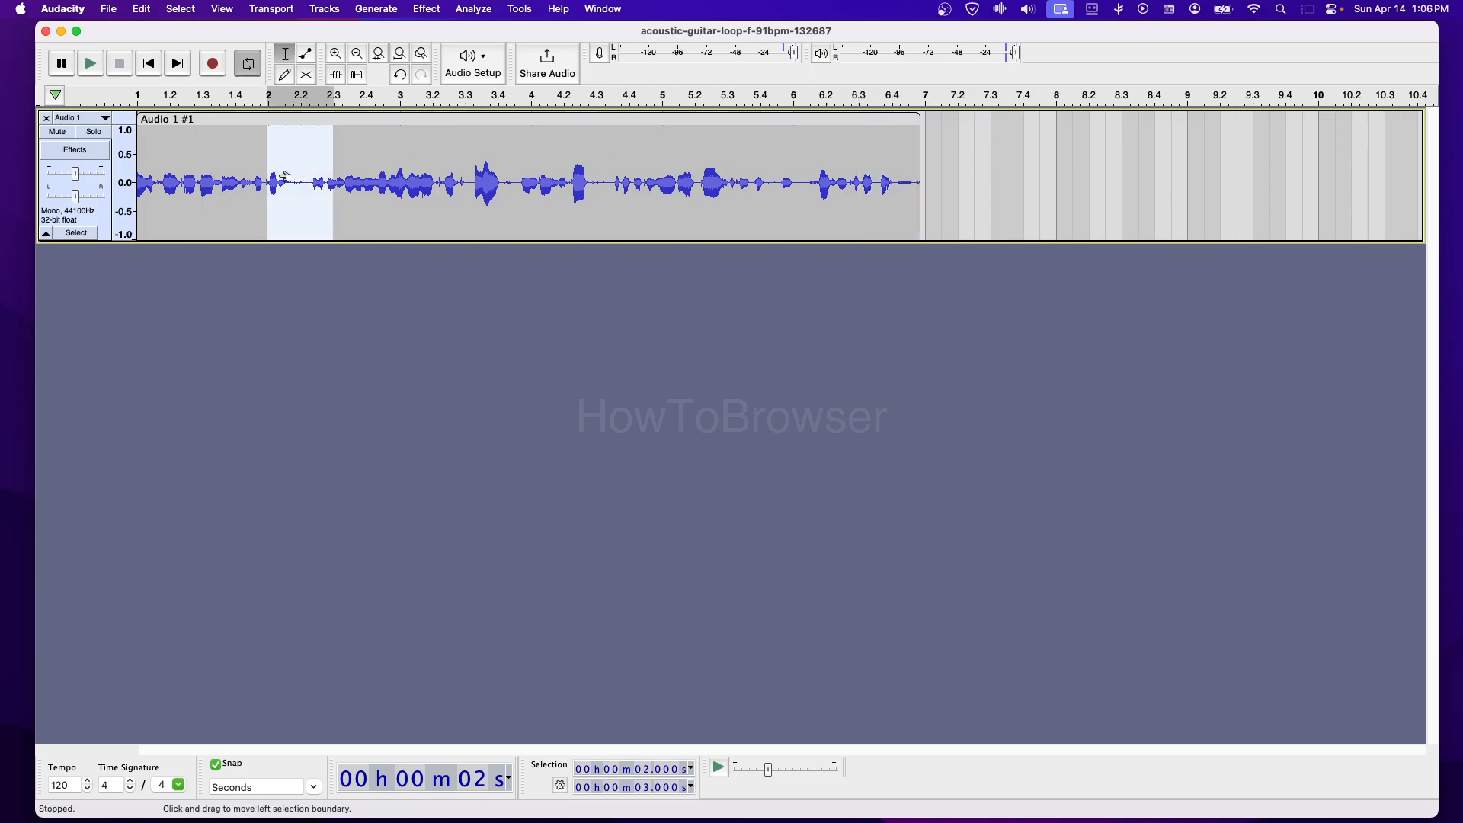
pyautogui.scroll(3, 285, 176)
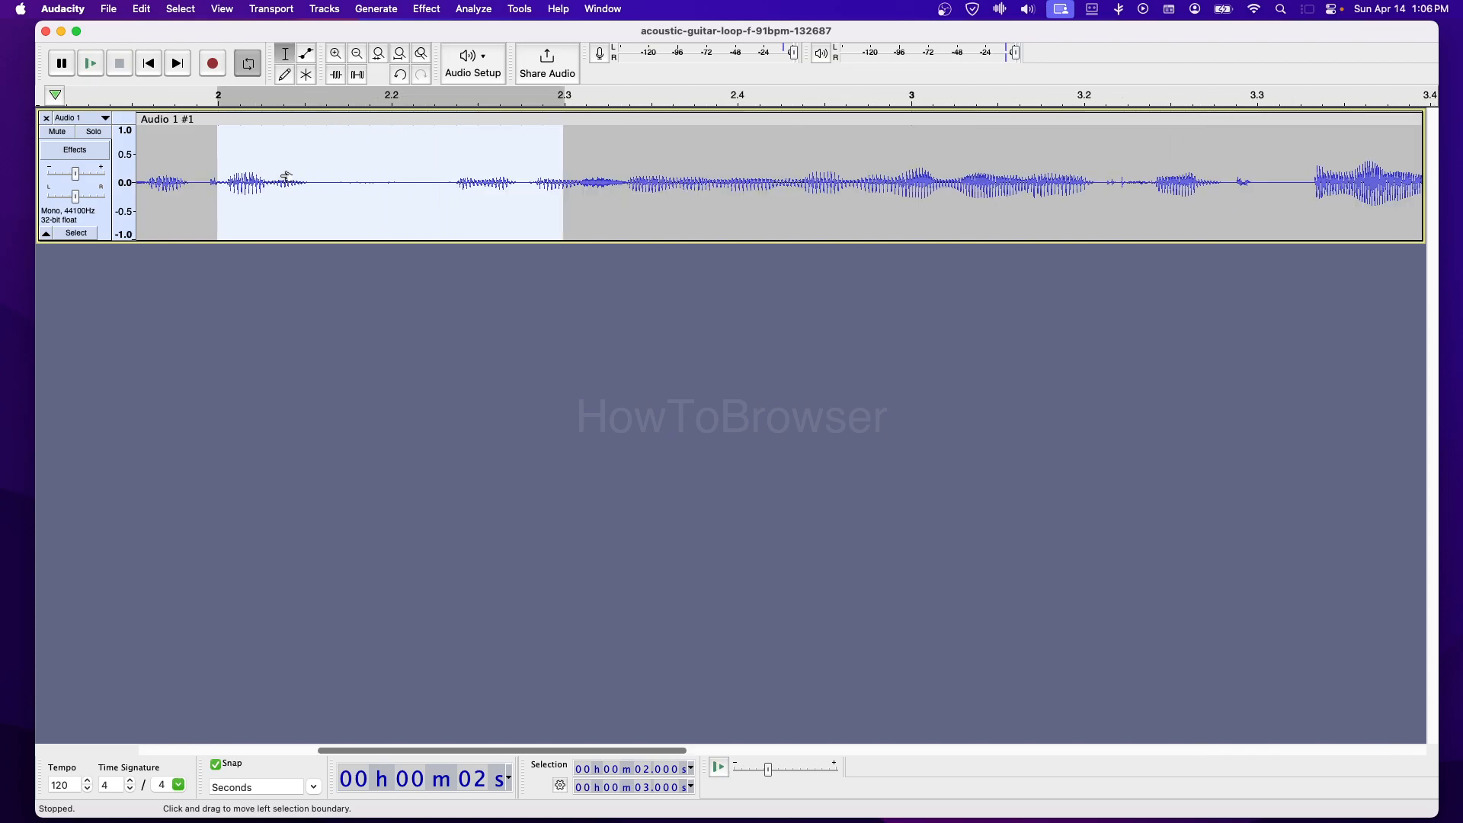
pyautogui.click(399, 298)
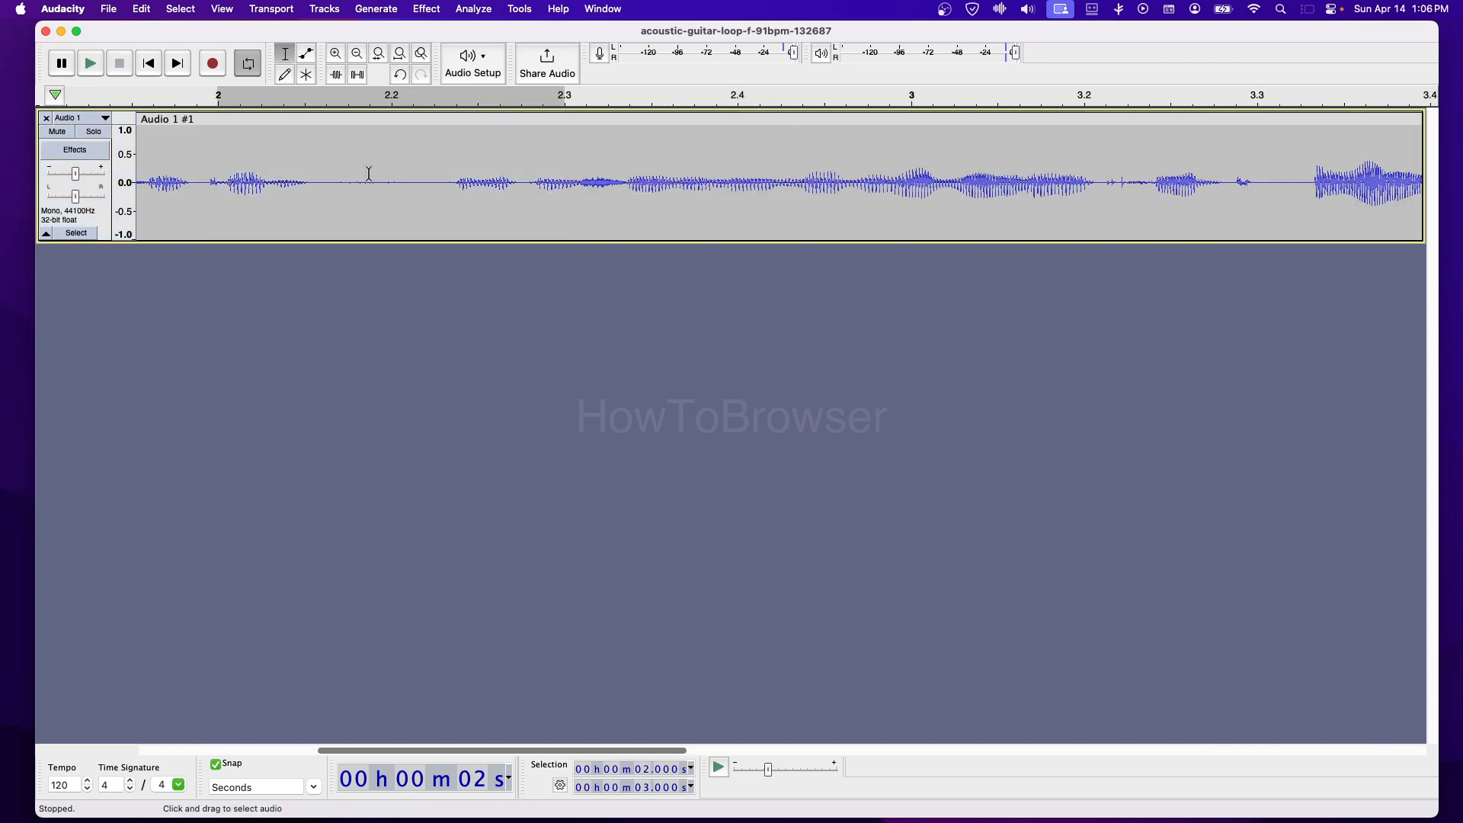
pyautogui.moveTo(333, 176); pyautogui.dragTo(499, 194)
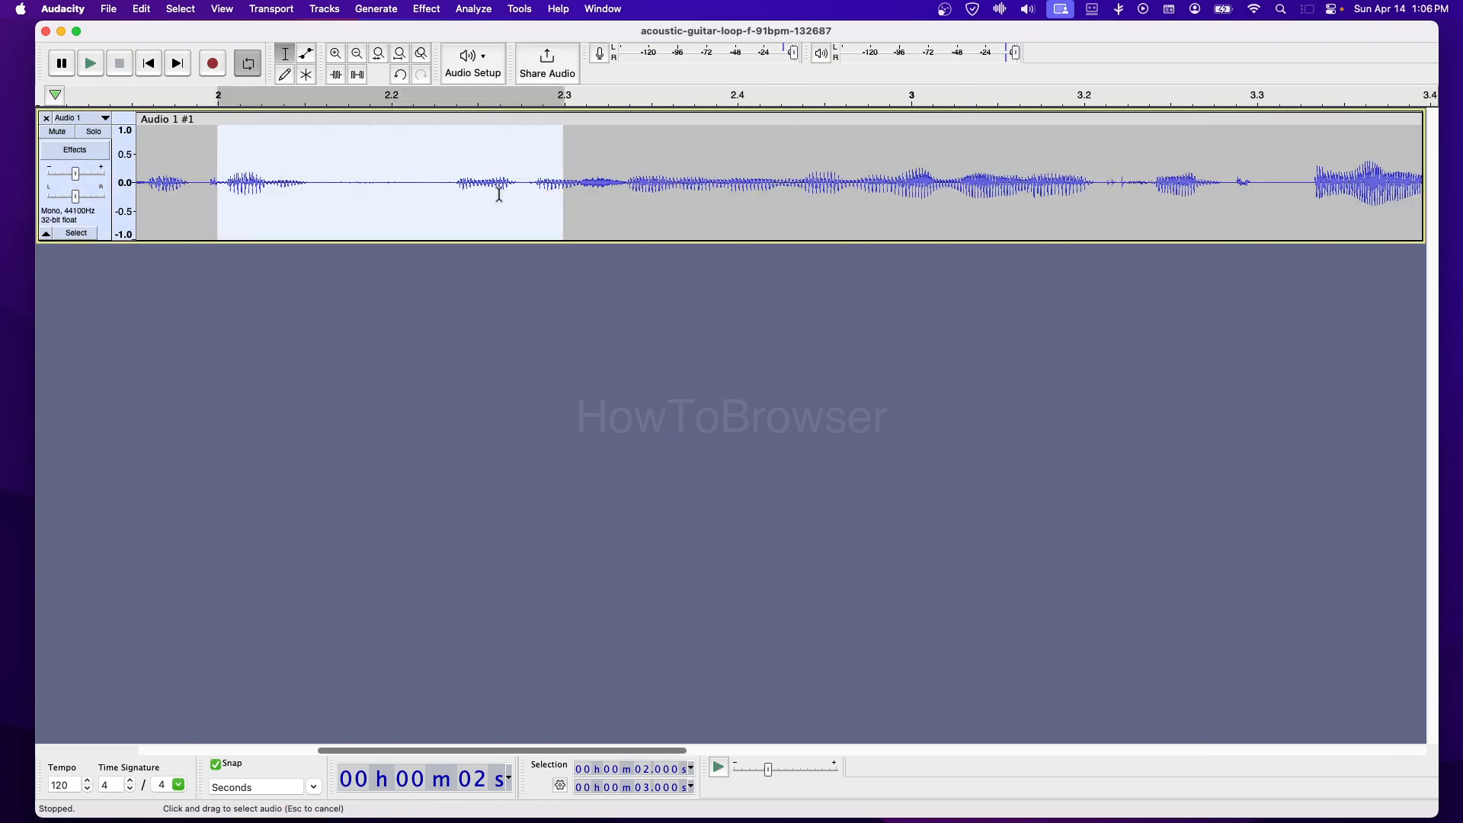
# Try deleting and cutting the selected second of audio, undoing each edit, and look at the clip's context commands
pyautogui.press('Delete')
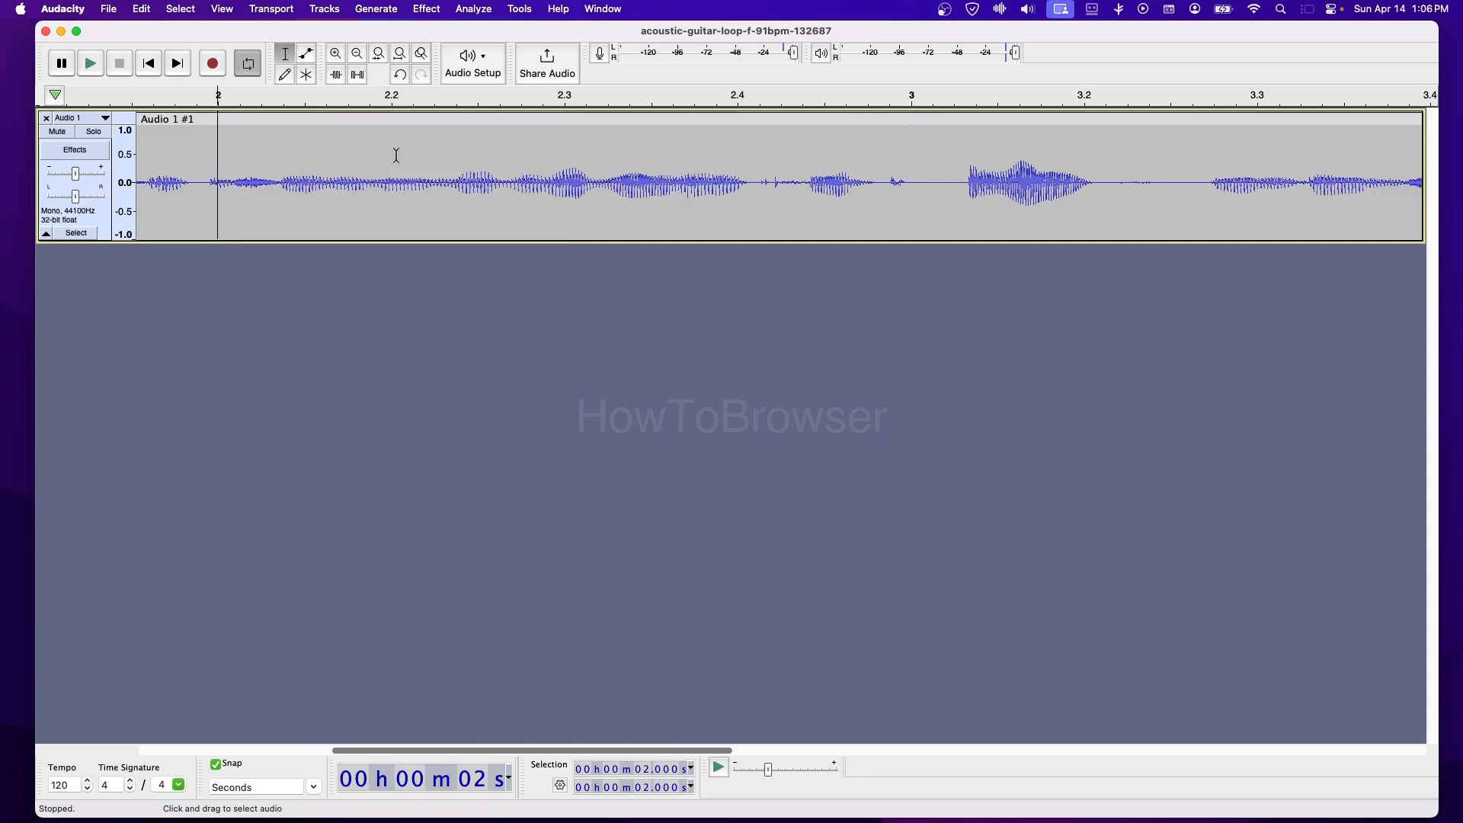
pyautogui.press('super+z')
pyautogui.rightClick(348, 166)
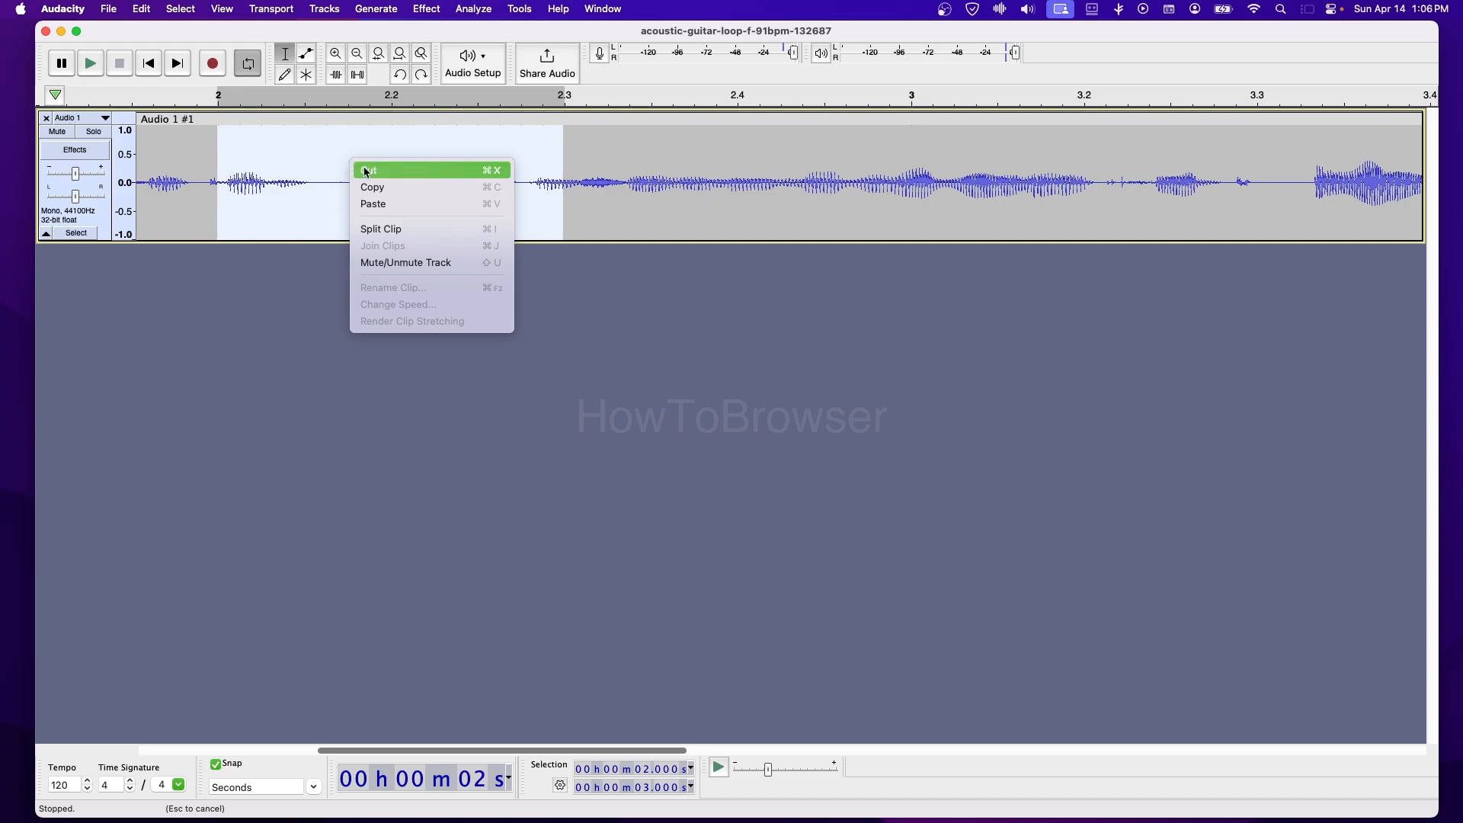
pyautogui.click(367, 171)
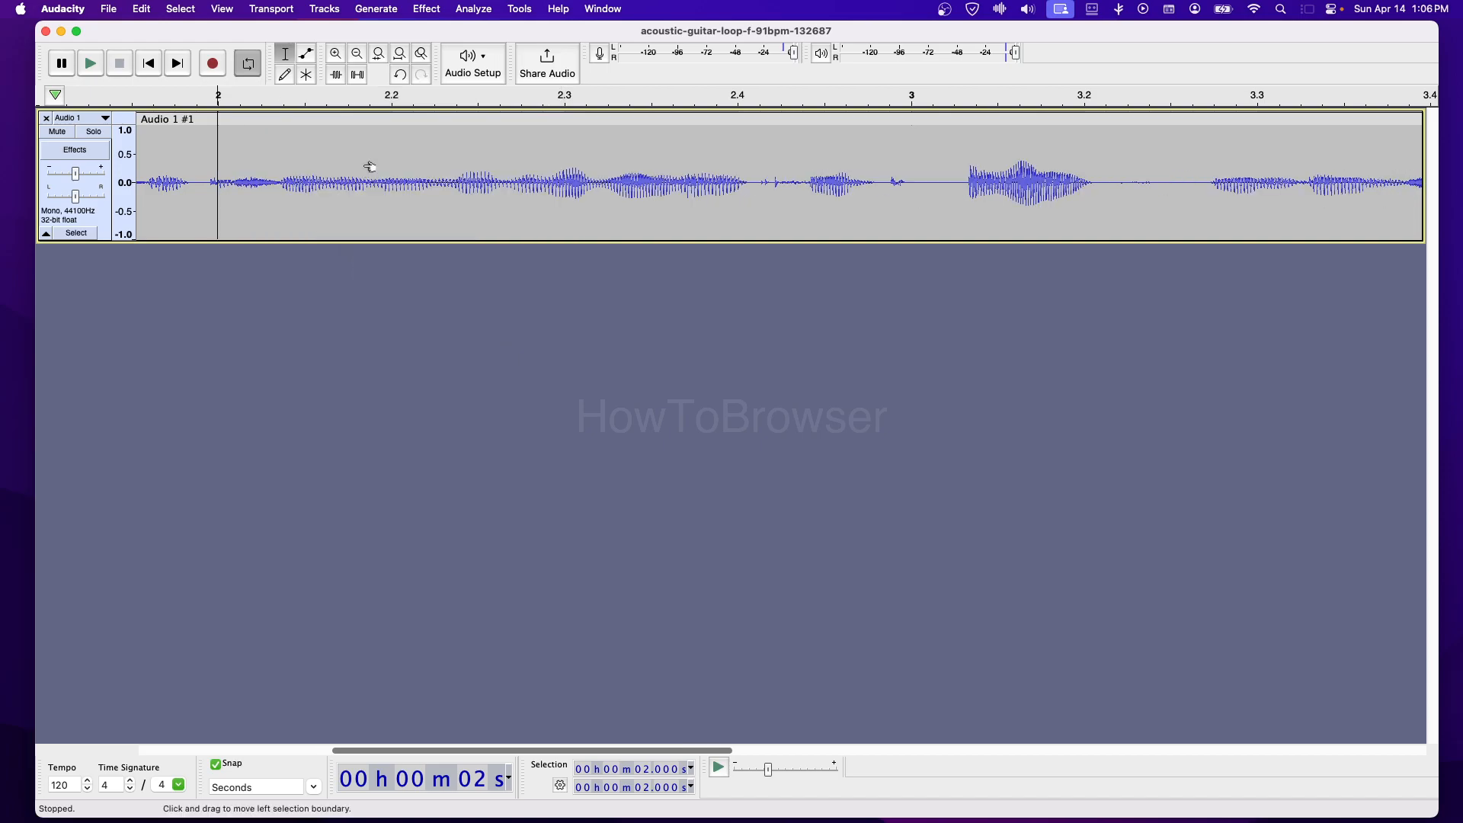
pyautogui.press('super+z')
pyautogui.rightClick(369, 166)
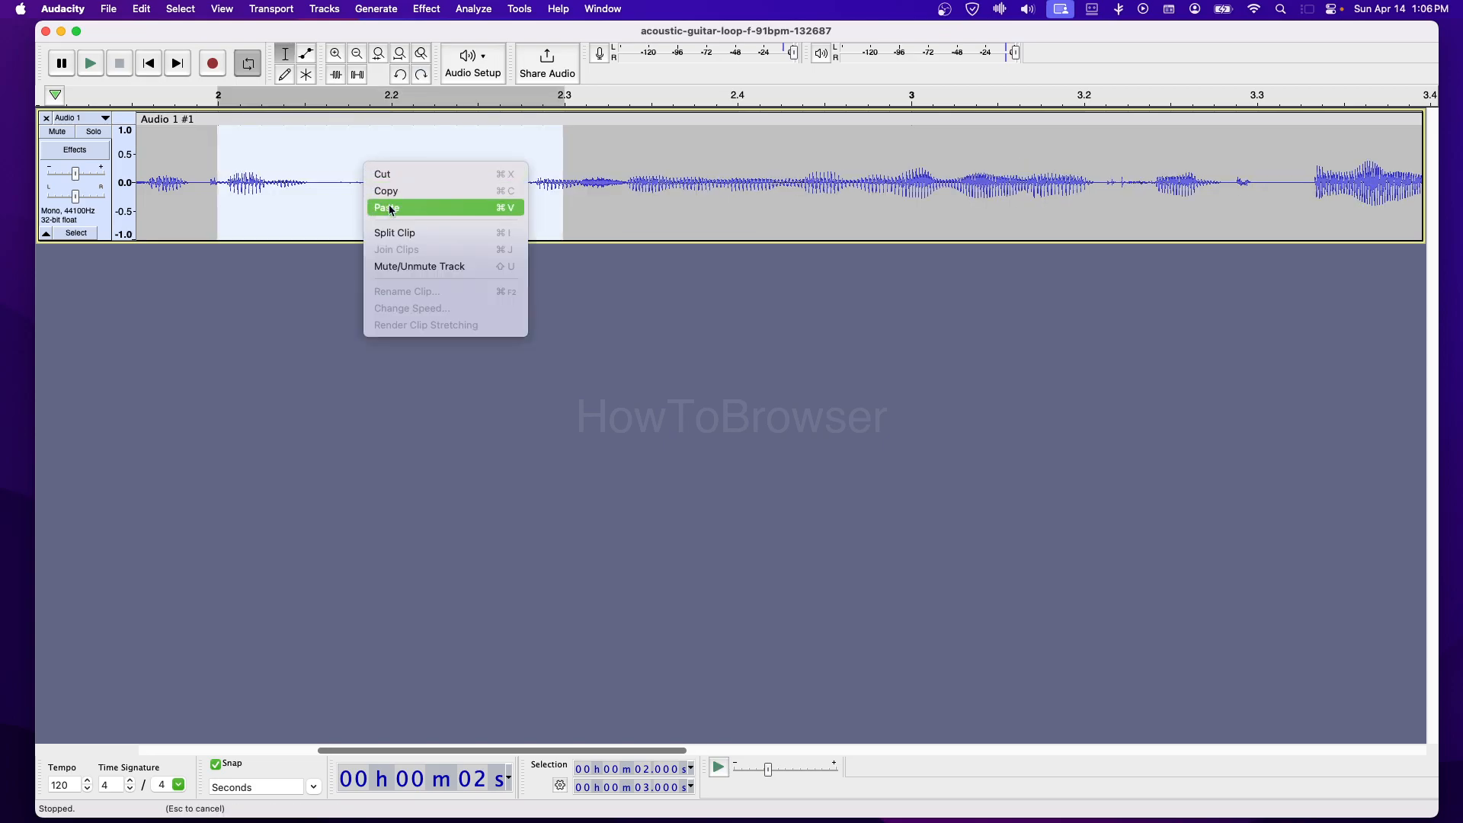
pyautogui.click(399, 232)
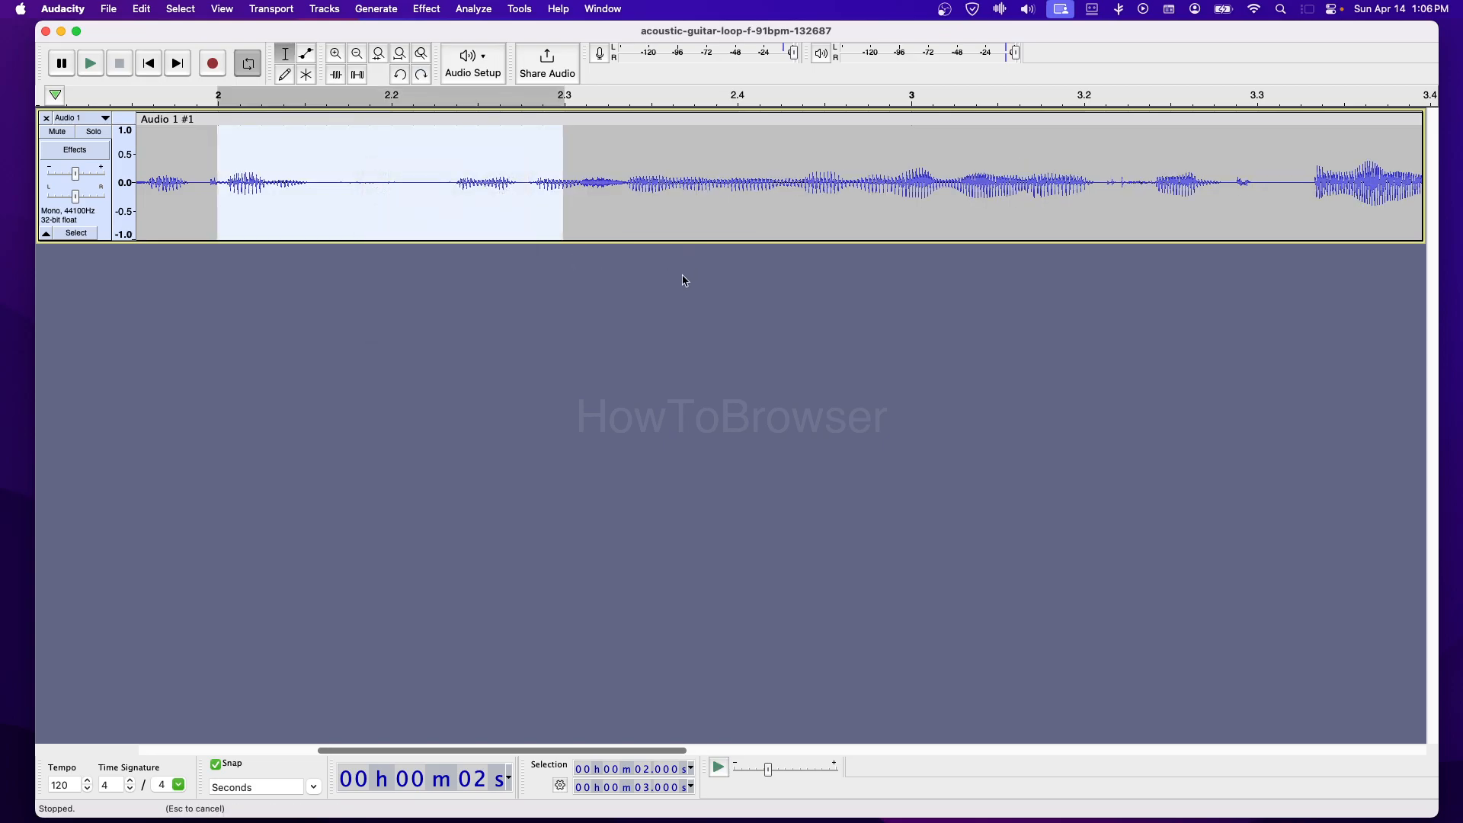
# Normalize the selected audio to a peak amplitude of -3.0 dB with DC offset removal
pyautogui.scroll(-5, 665, 200)
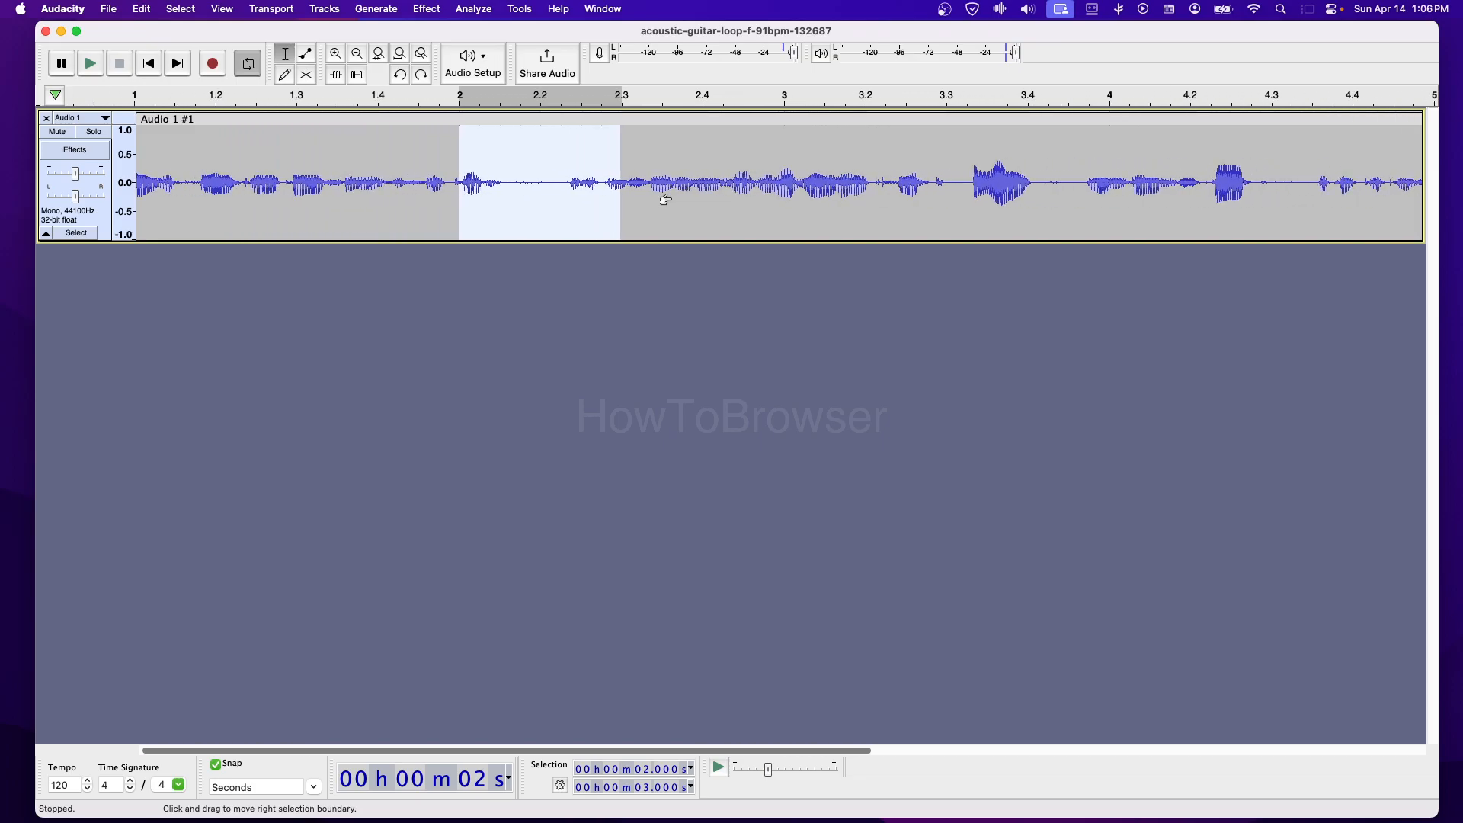
pyautogui.scroll(-4, 665, 200)
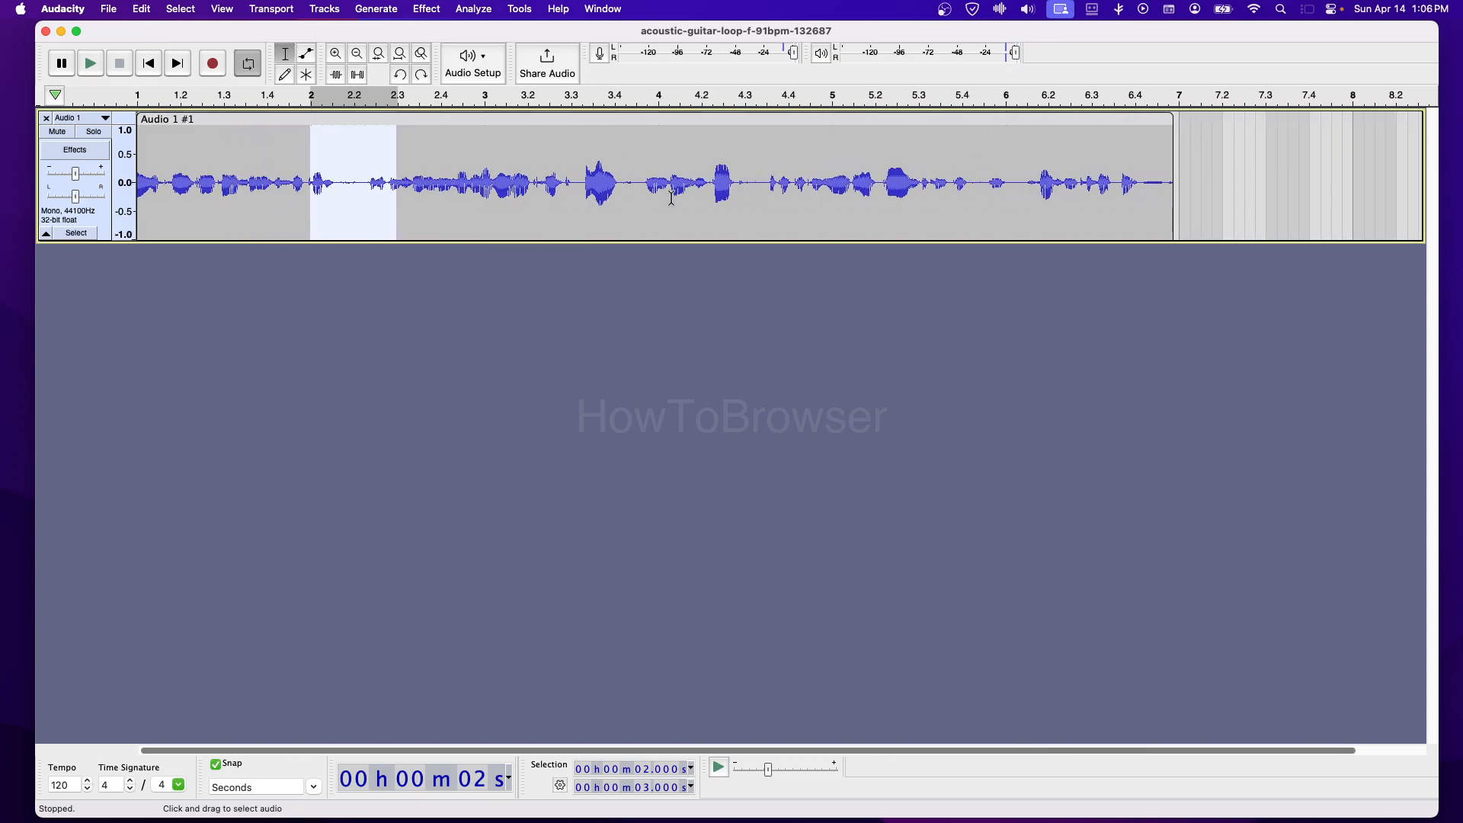
pyautogui.scroll(-3, 671, 200)
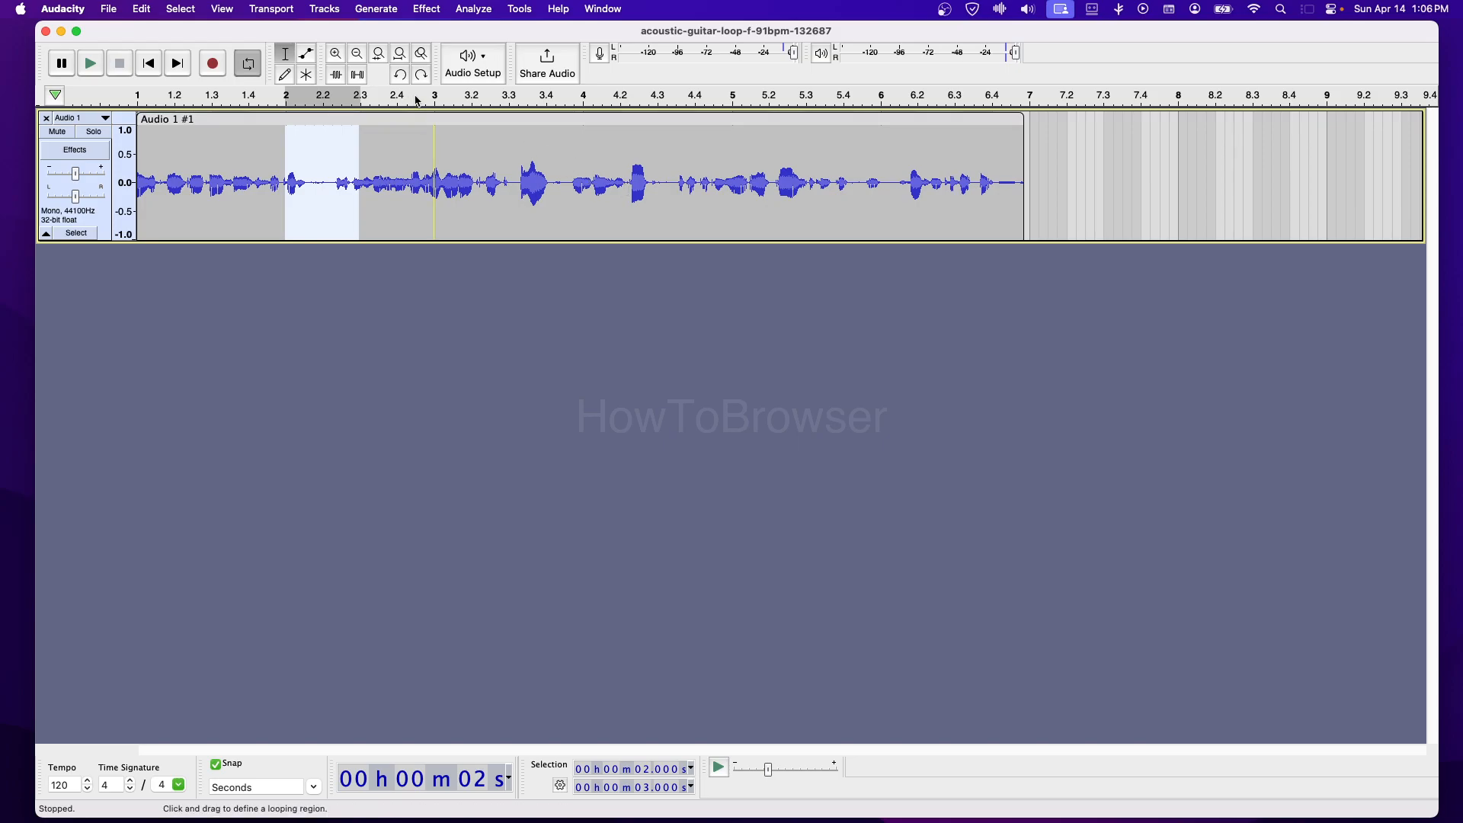
pyautogui.click(424, 10)
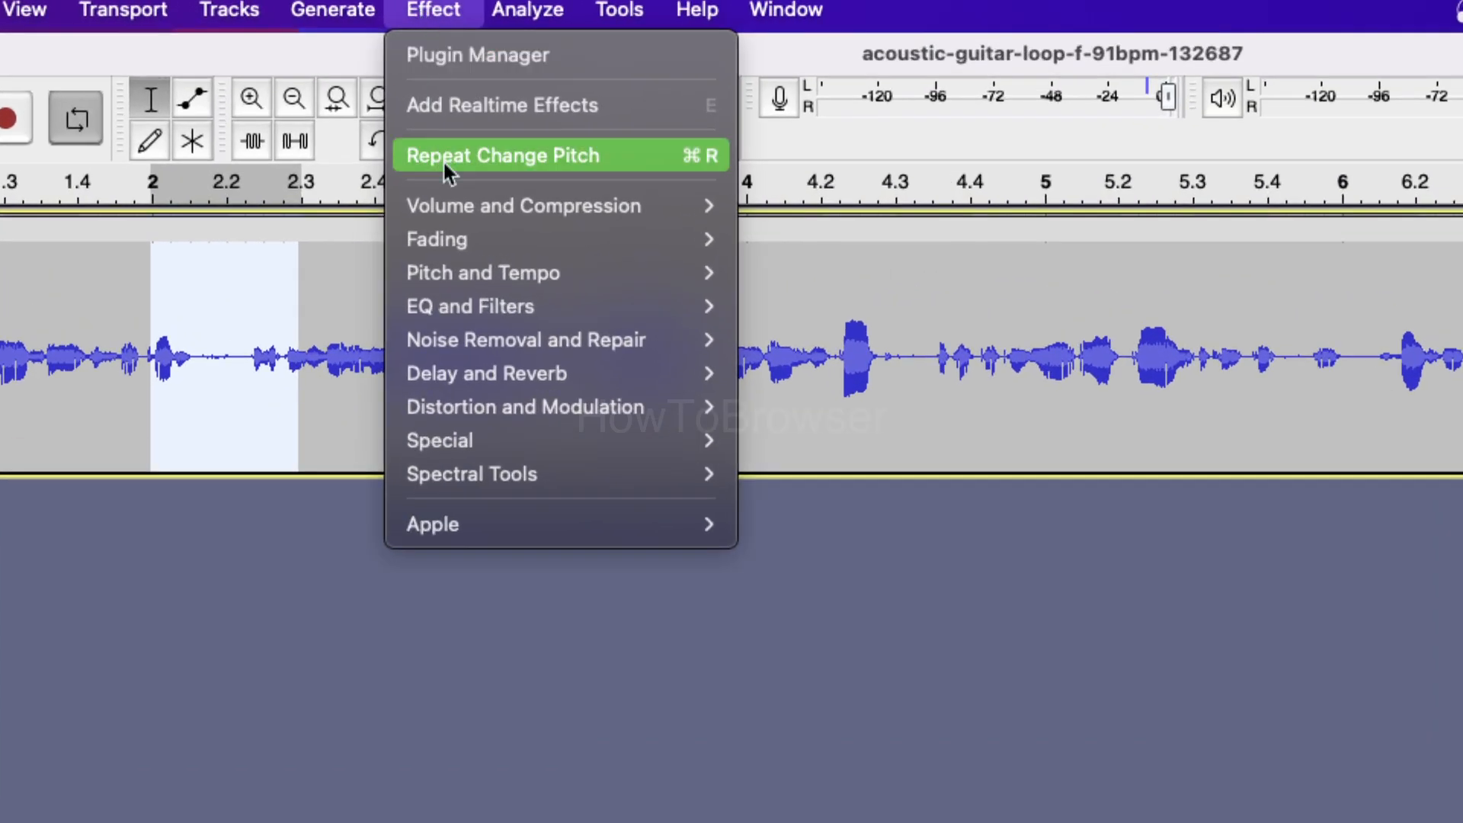
pyautogui.moveTo(450, 108)
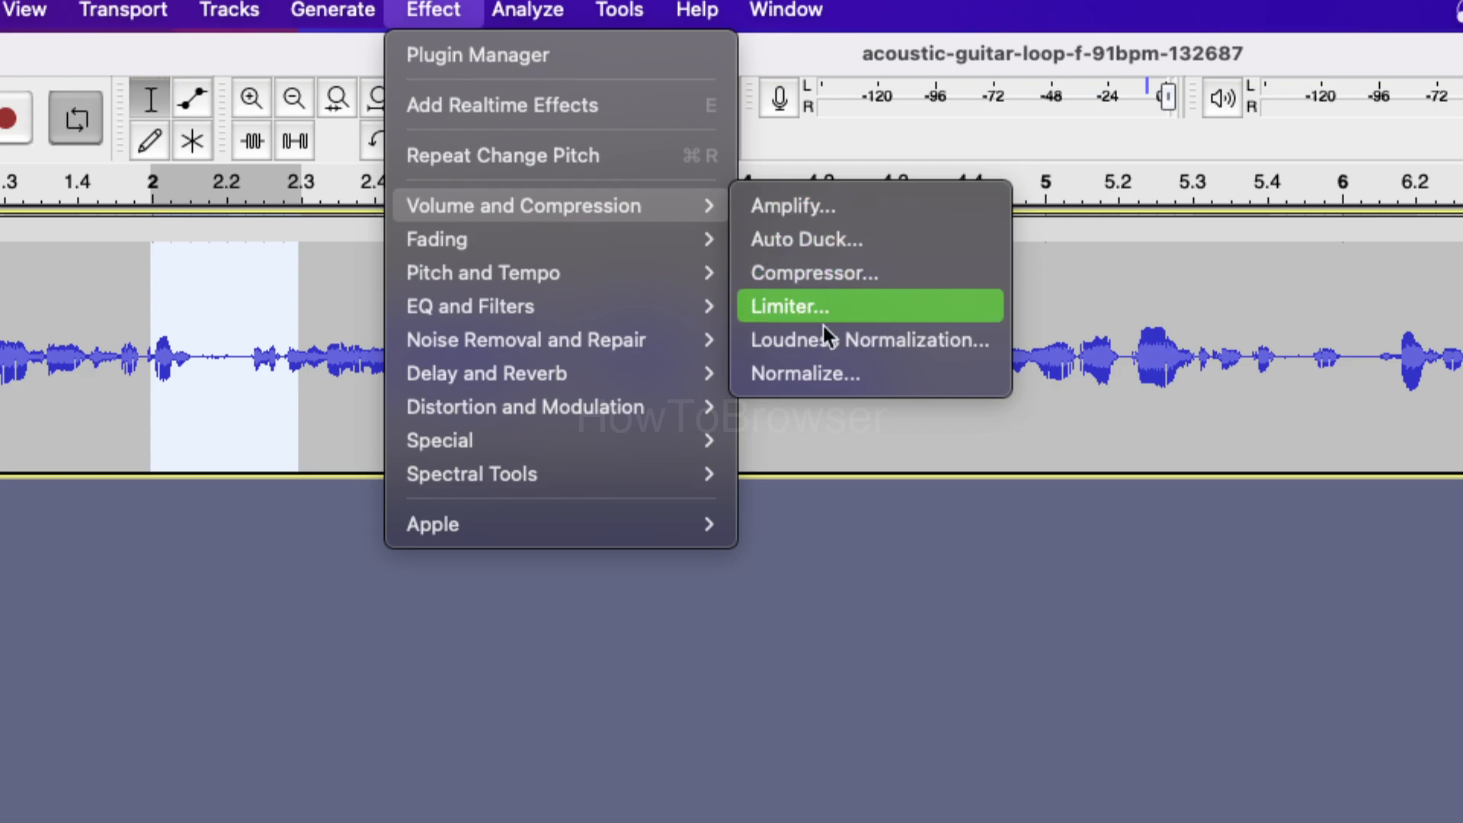
pyautogui.click(813, 376)
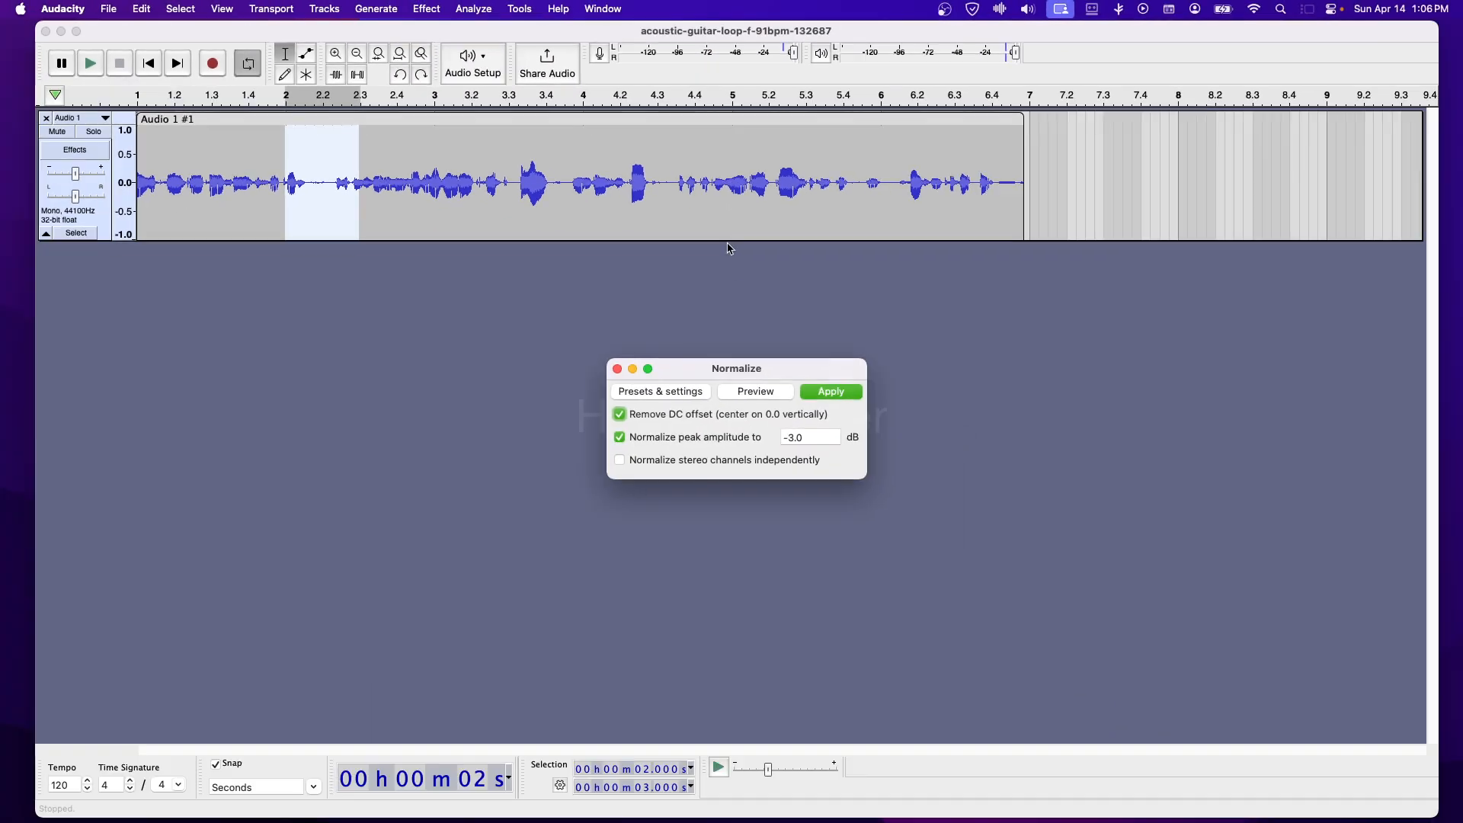
pyautogui.click(817, 389)
# Select the whole recorded clip and normalize it to a peak amplitude of -3.0 dB with DC offset removal
pyautogui.click(434, 183)
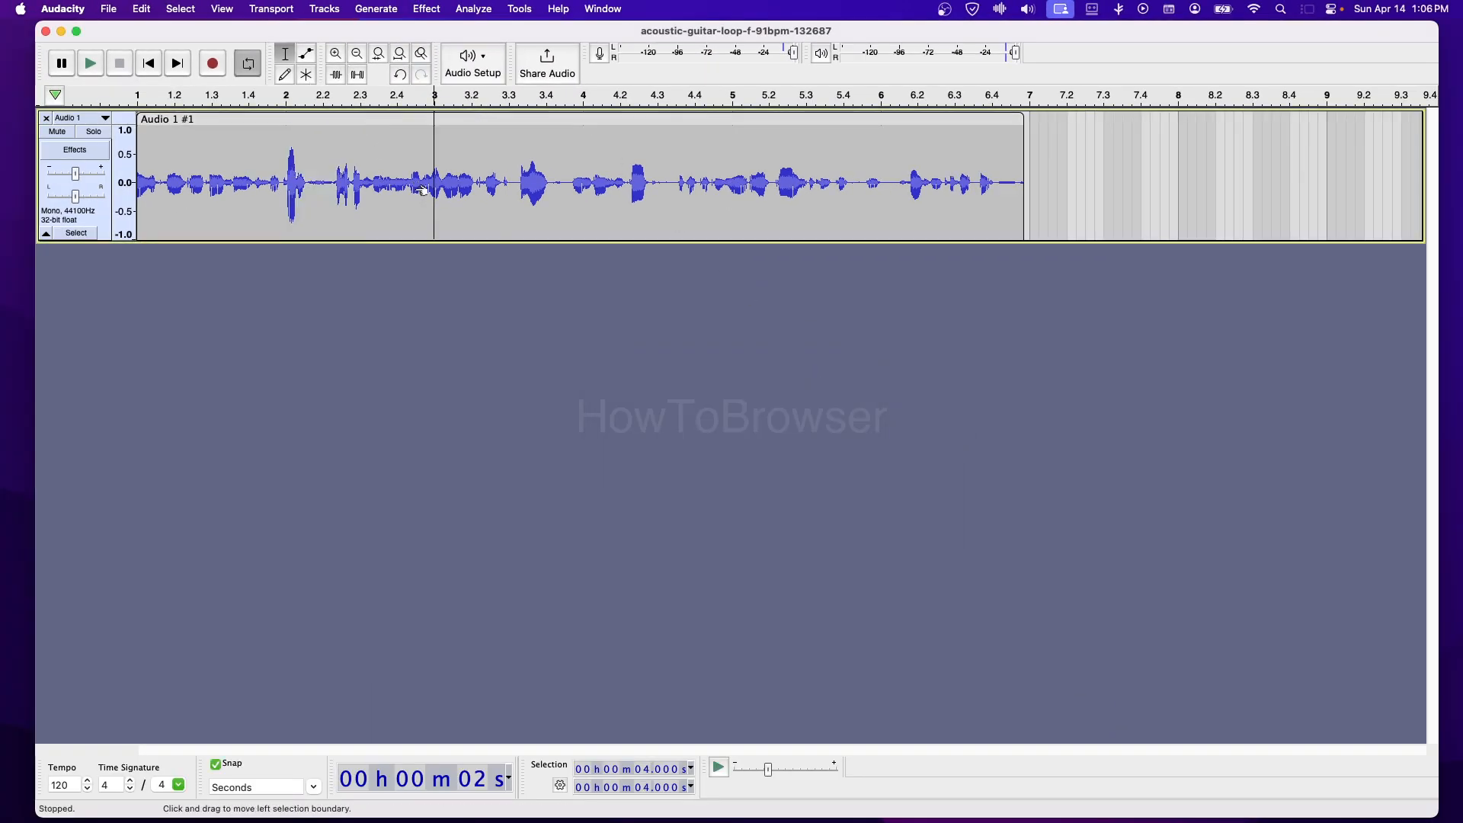
pyautogui.click(265, 122)
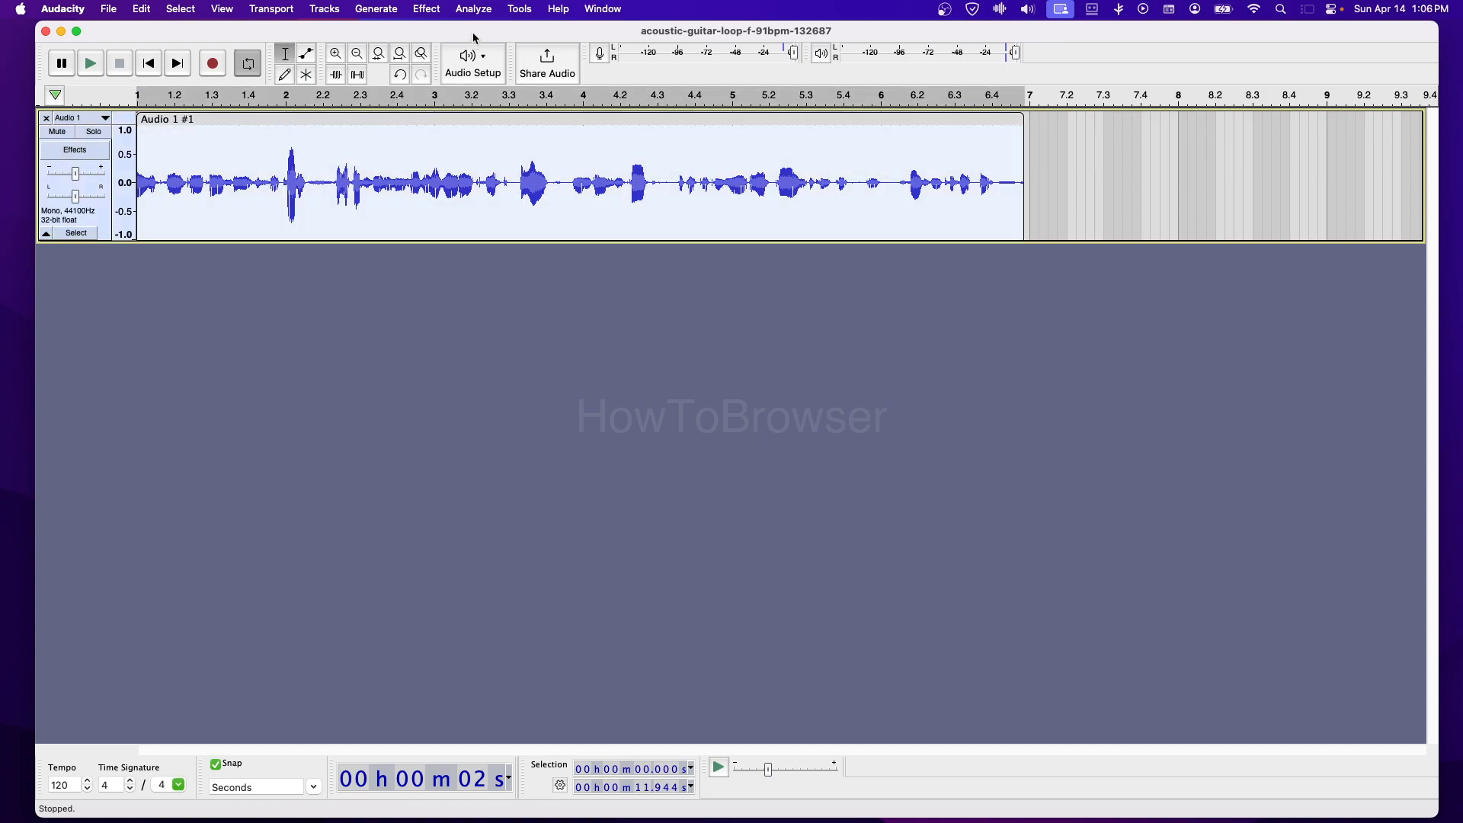
pyautogui.click(478, 54)
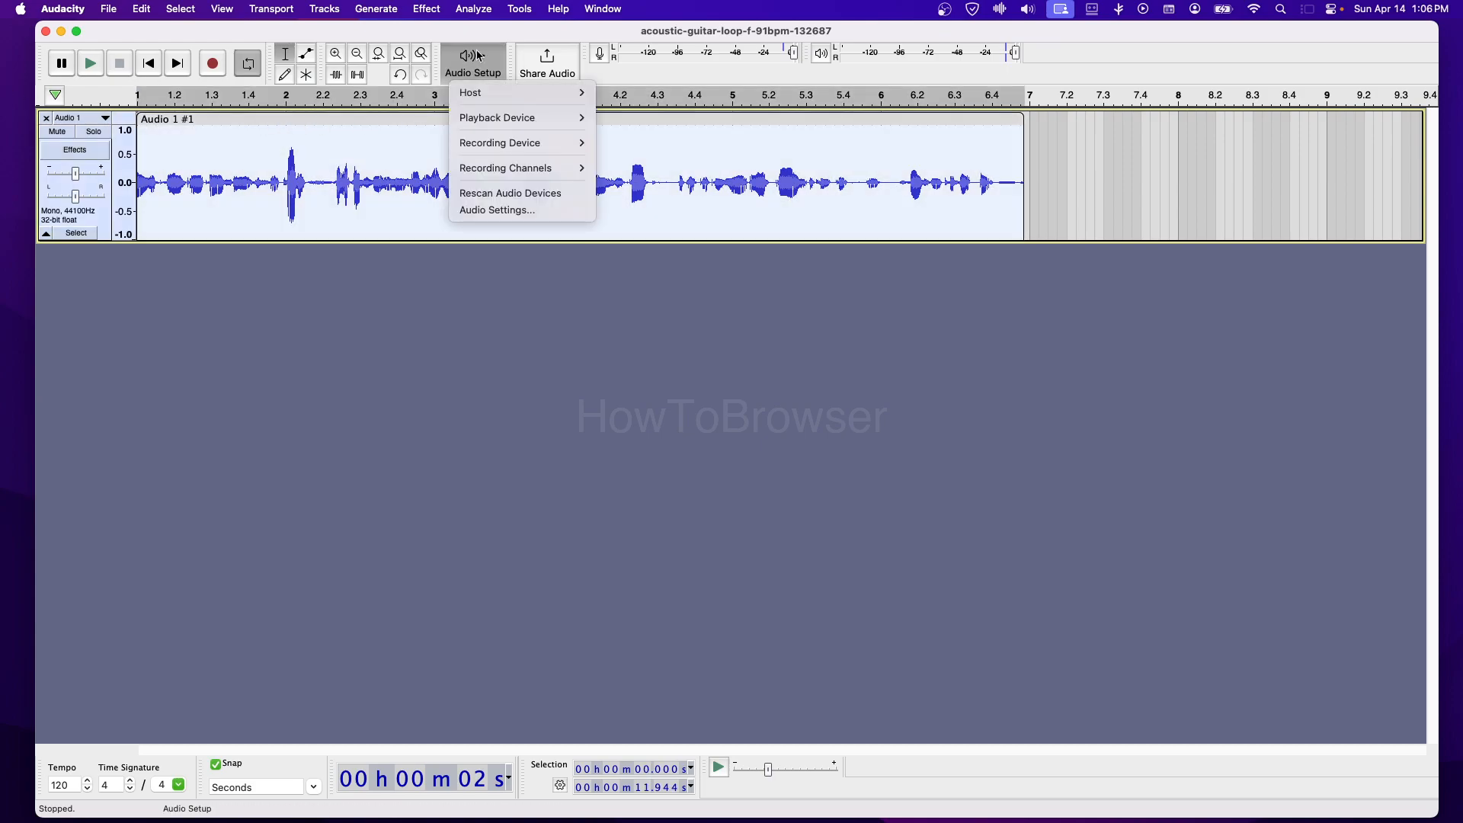
pyautogui.click(426, 10)
pyautogui.moveTo(454, 122)
pyautogui.moveTo(495, 107)
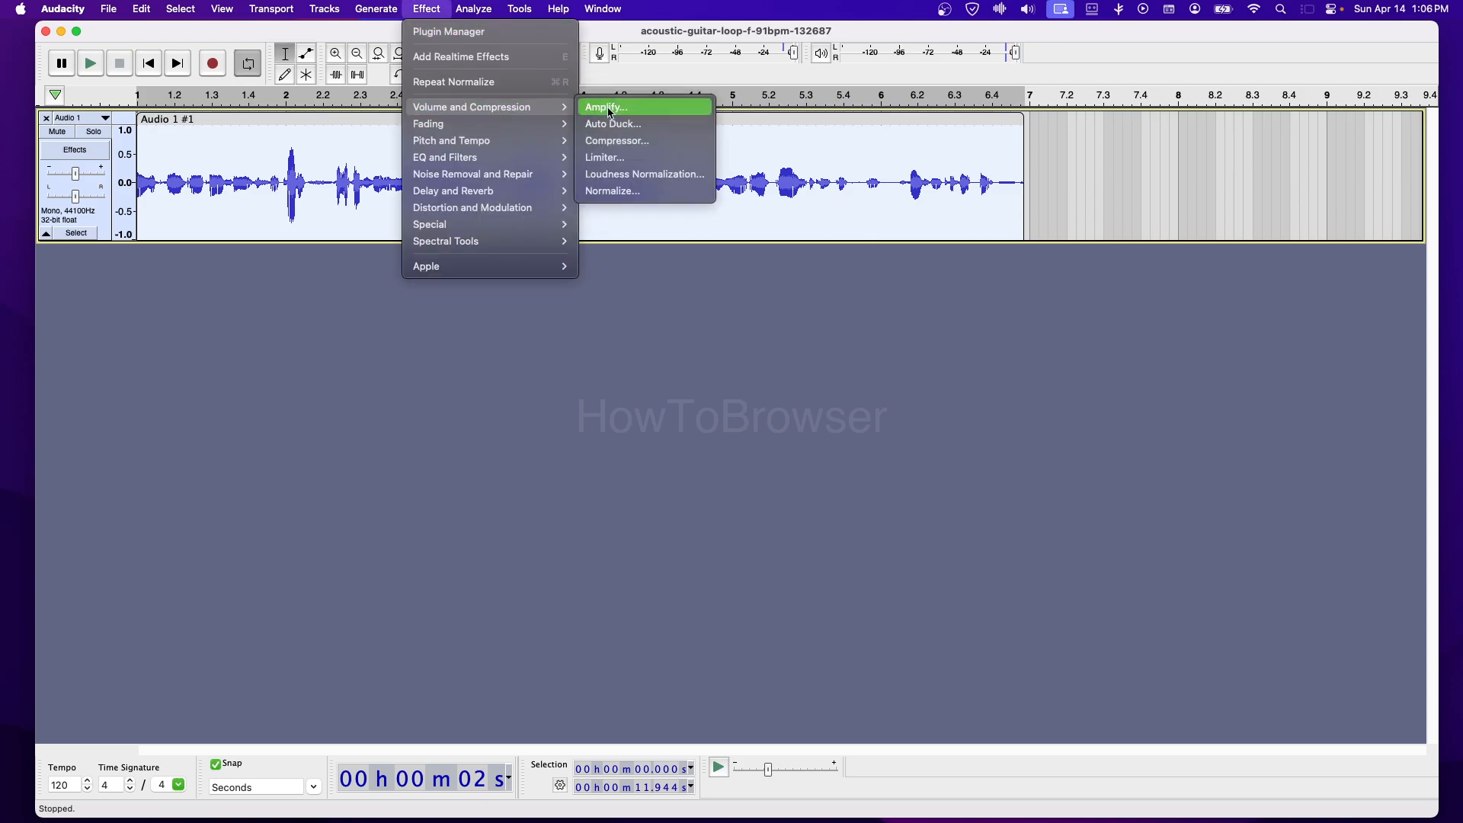
pyautogui.click(617, 191)
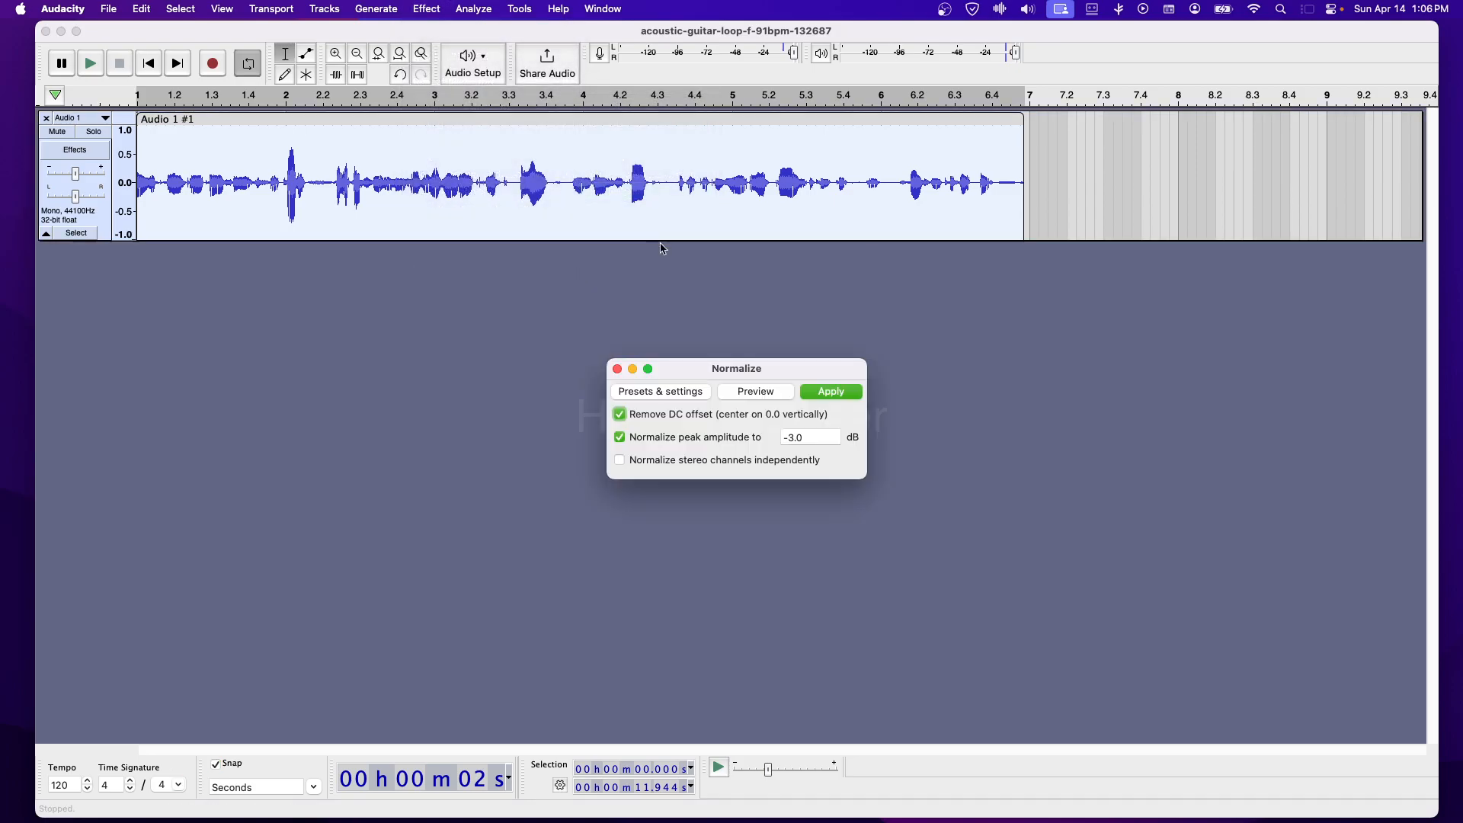
pyautogui.click(846, 393)
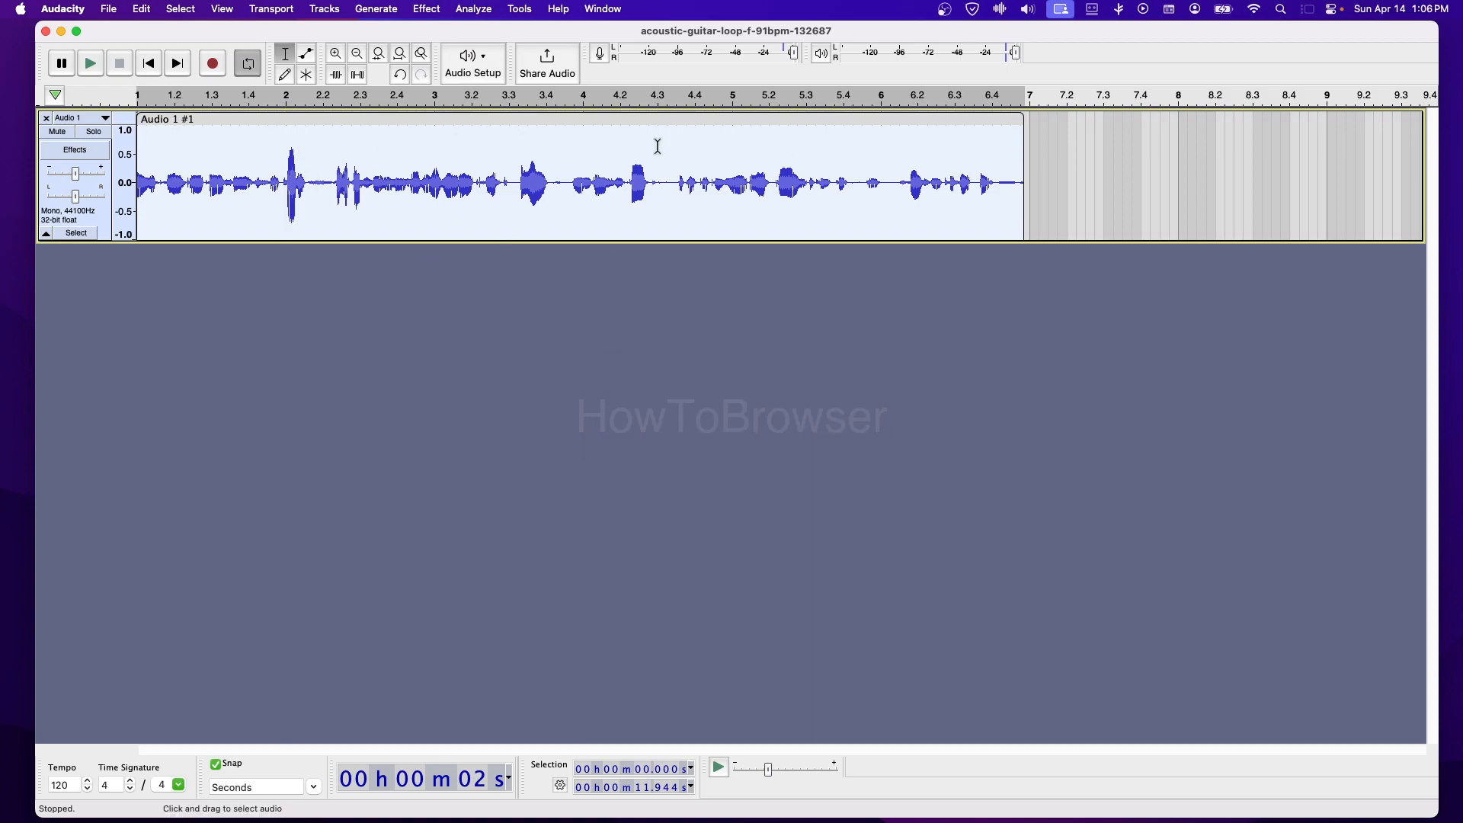
# Apply the Compressor to the whole clip with a slightly raised threshold, -40 dB noise floor and 2:1 ratio
pyautogui.click(480, 9)
pyautogui.moveTo(436, 14)
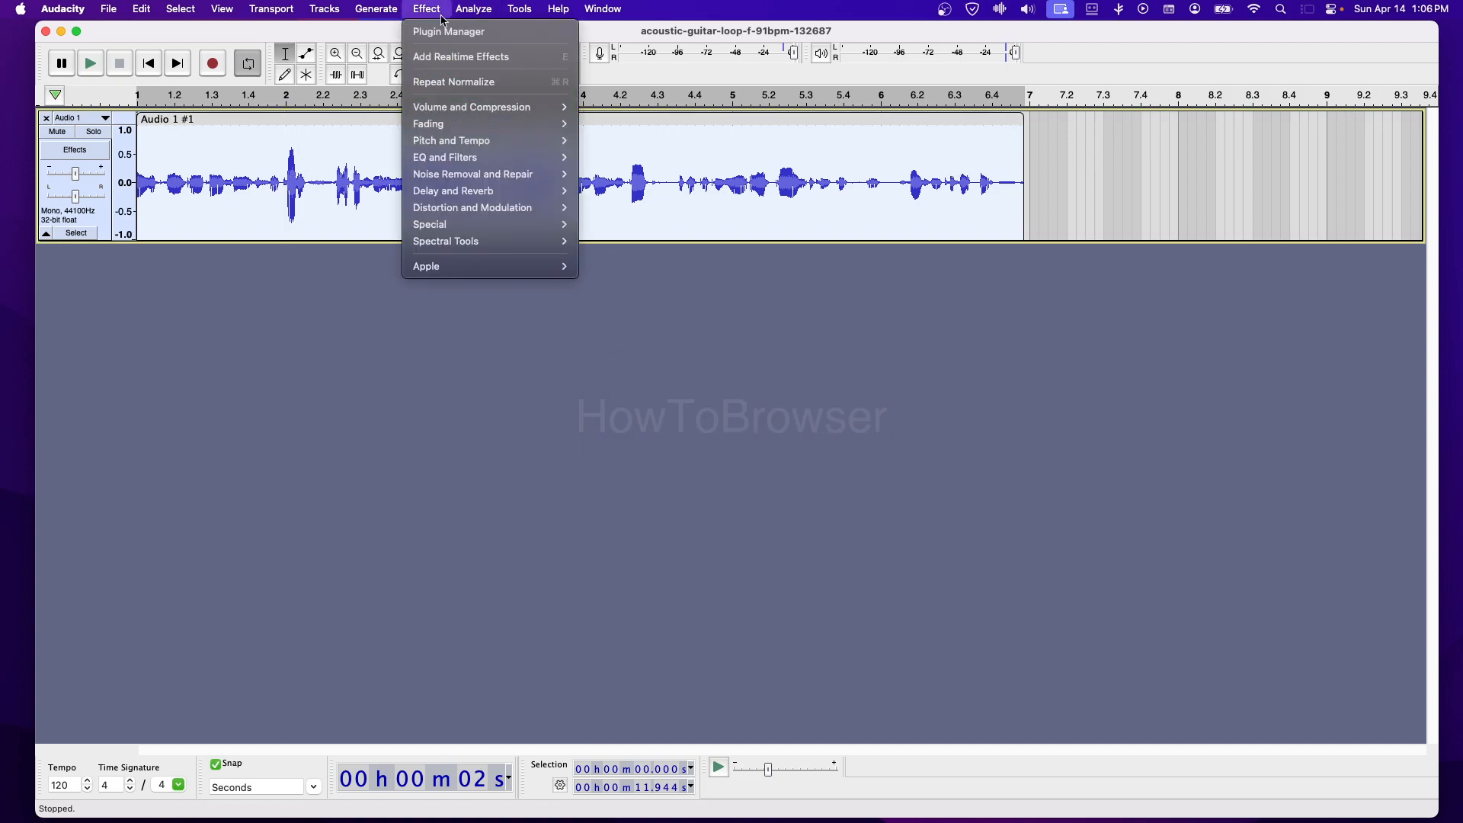
pyautogui.moveTo(525, 107)
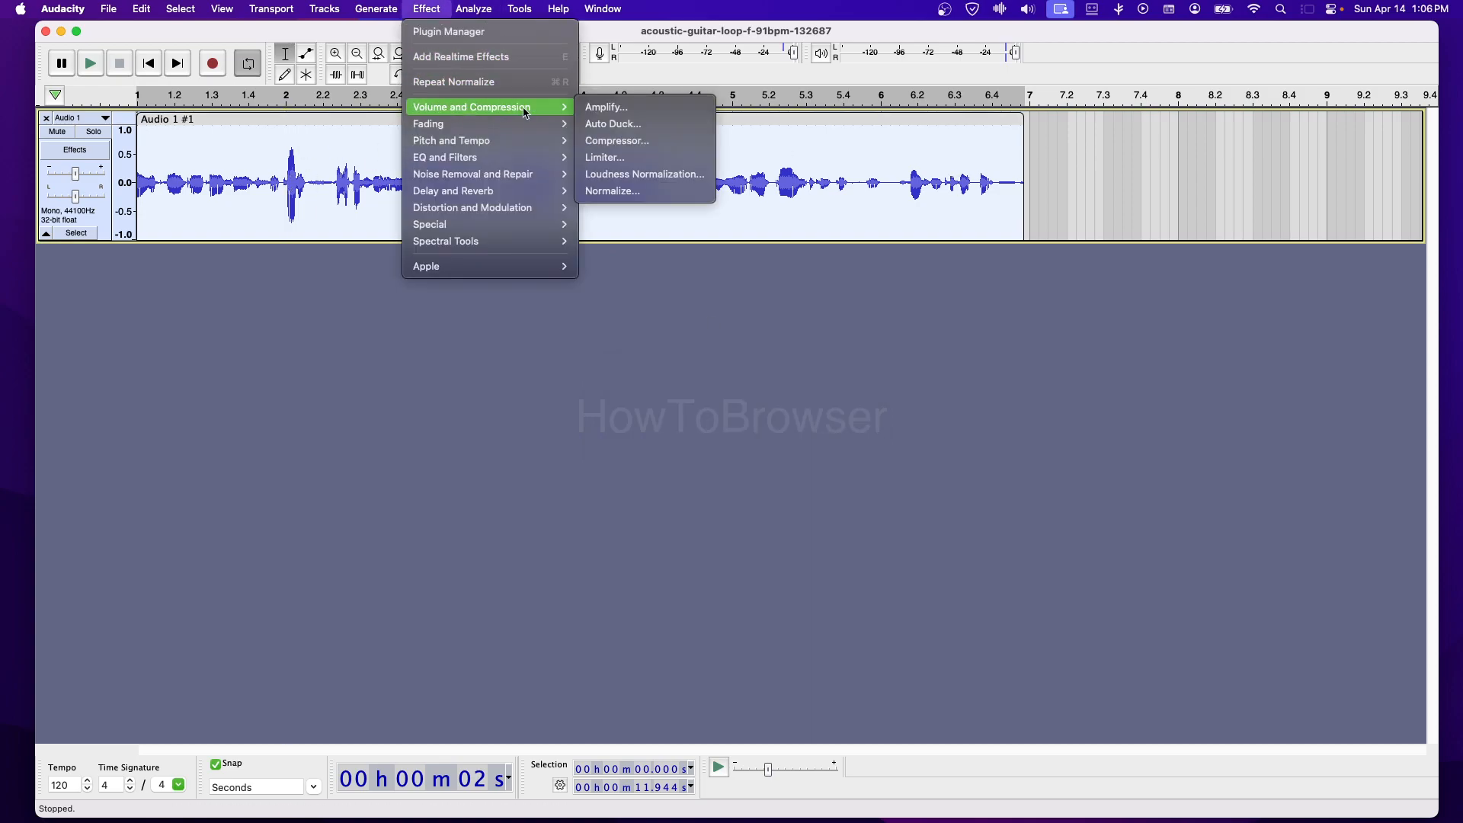
pyautogui.click(626, 141)
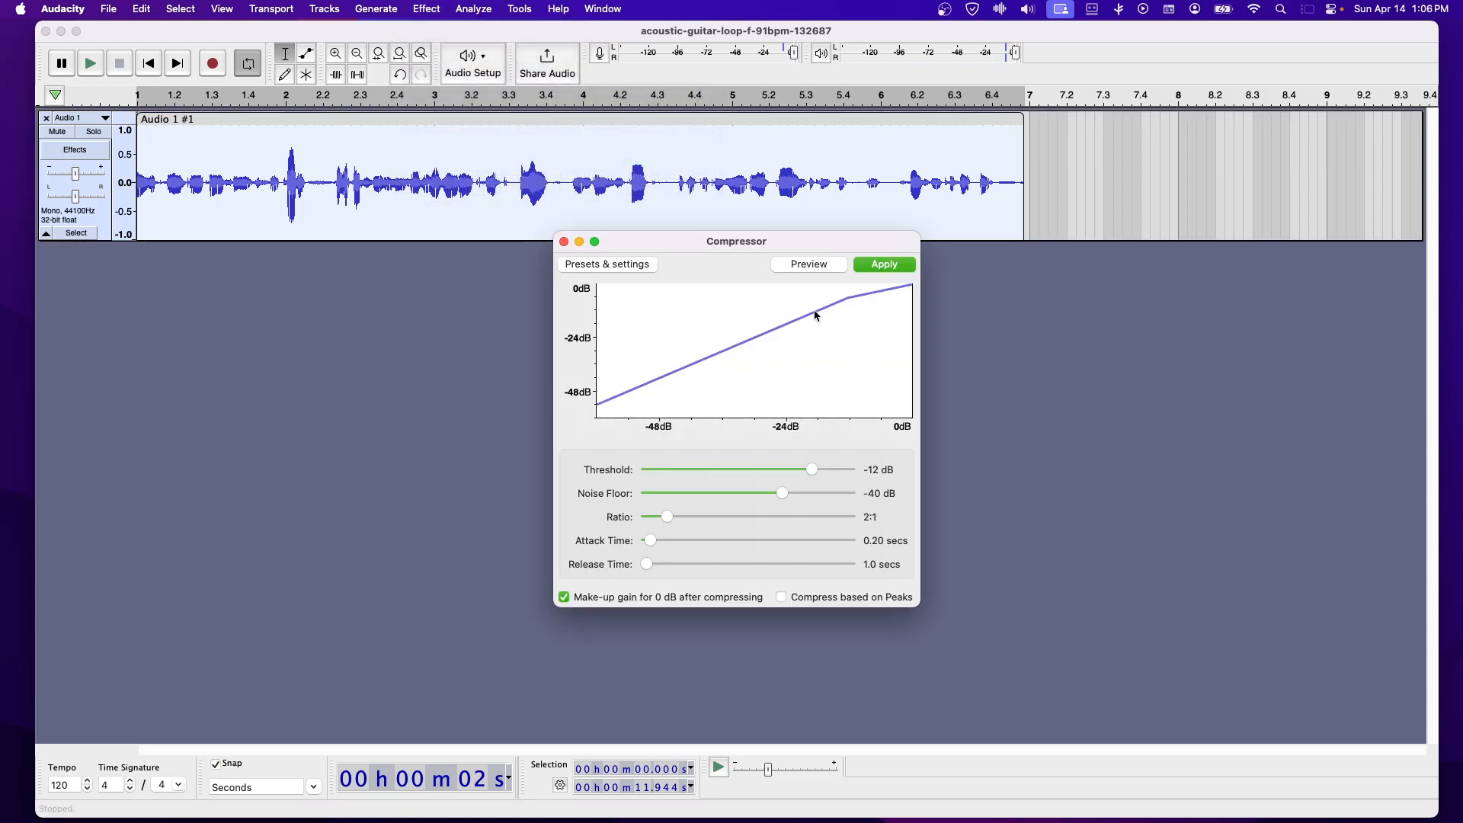
pyautogui.moveTo(813, 471)
pyautogui.mouseDown()
pyautogui.moveTo(760, 468)
pyautogui.moveTo(832, 468)
pyautogui.mouseUp()
pyautogui.click(879, 264)
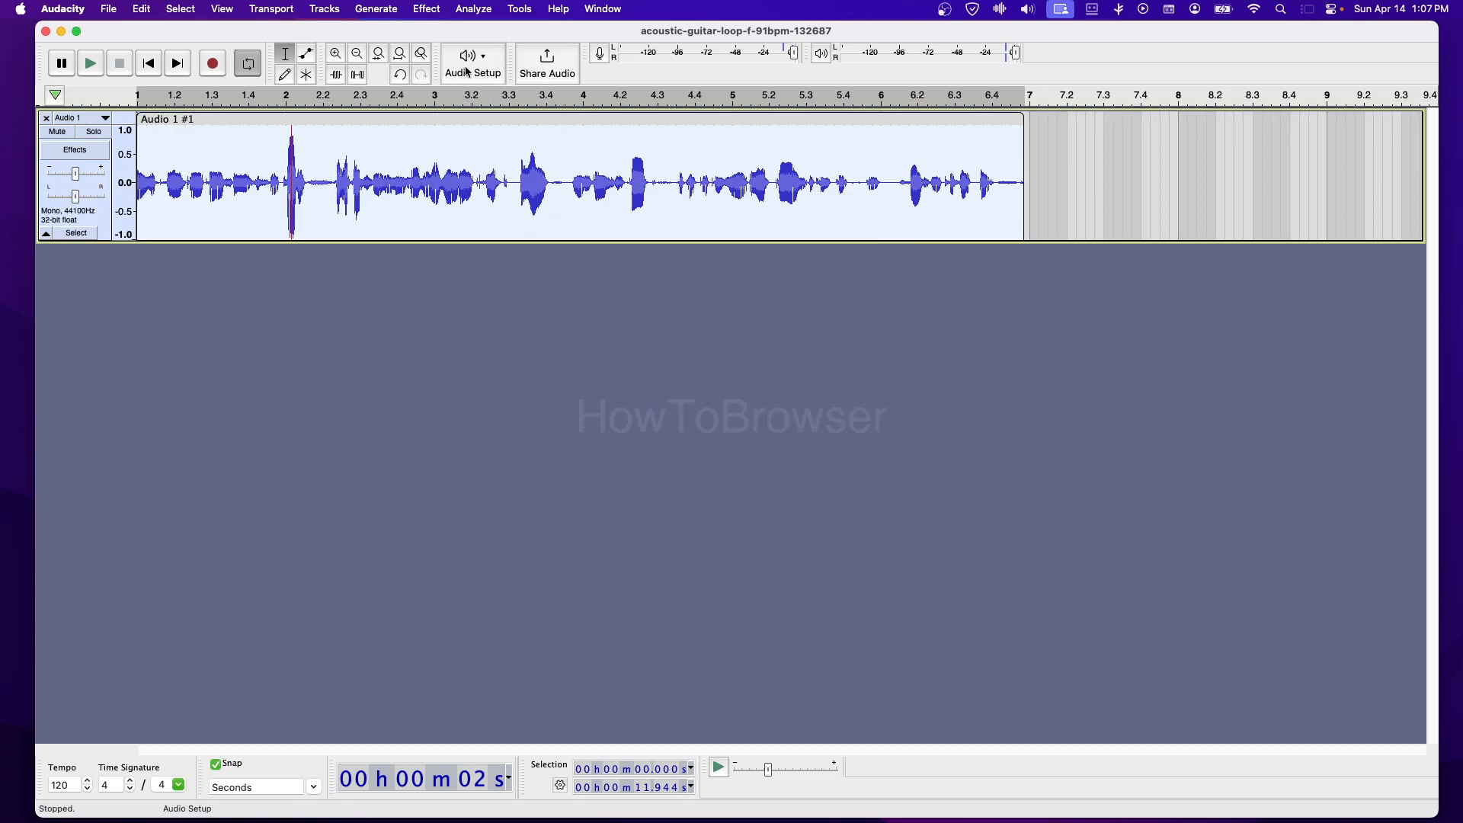
# Preview the whole clip with its pitch changed by -72 percent and by -20 percent
pyautogui.click(435, 11)
pyautogui.moveTo(567, 142)
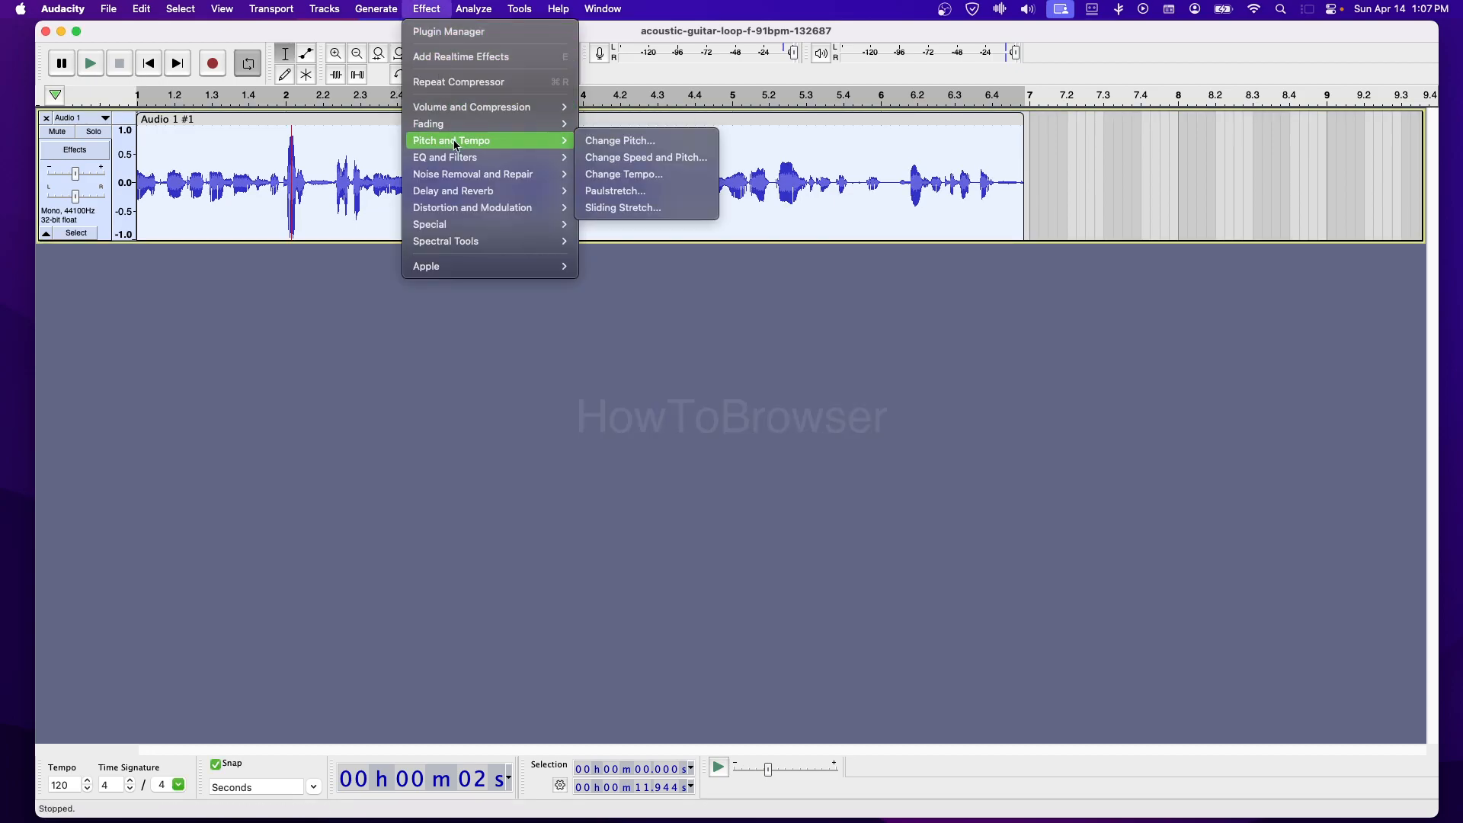
pyautogui.click(619, 141)
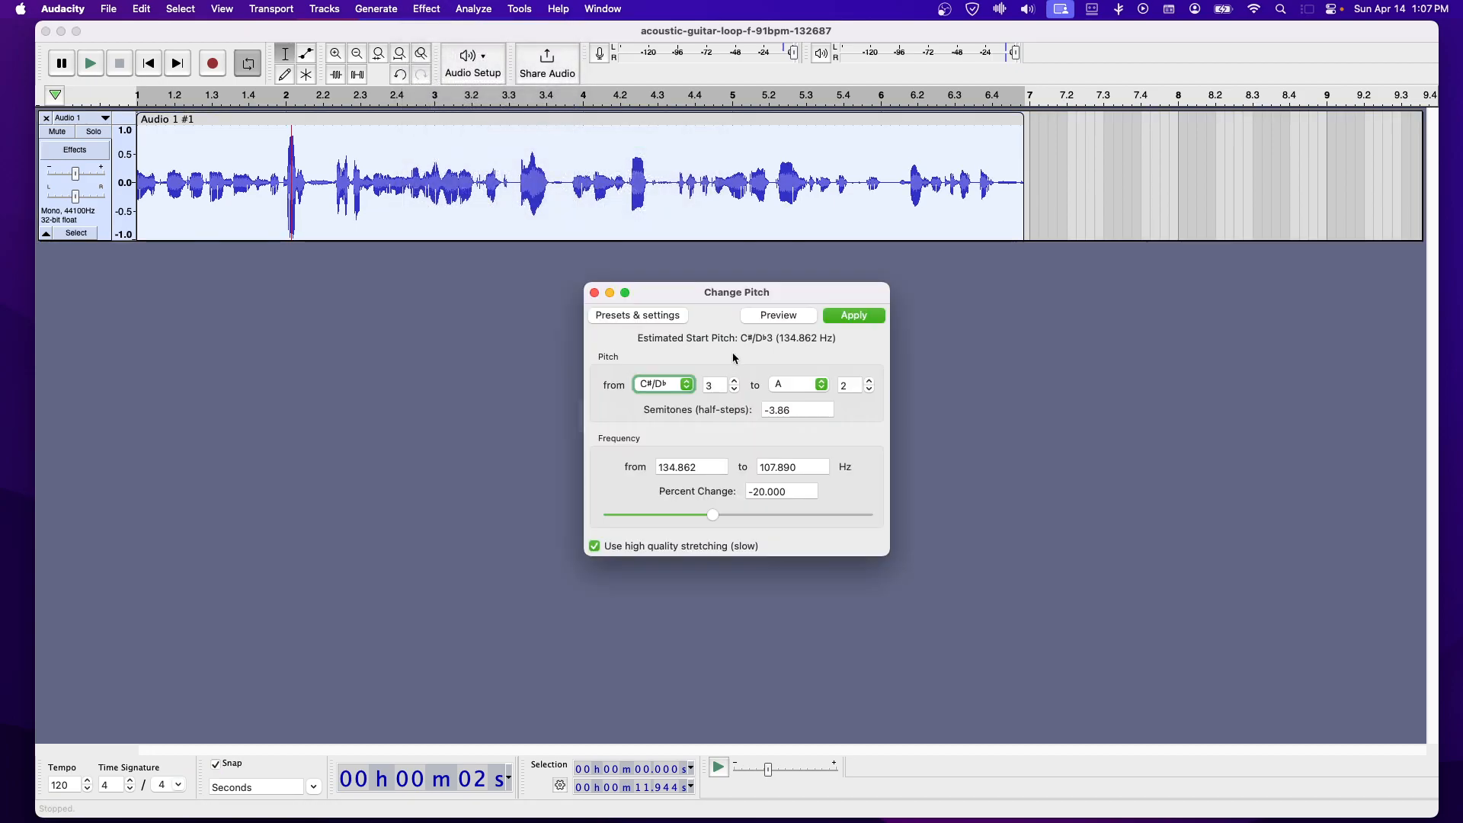
pyautogui.moveTo(722, 515); pyautogui.dragTo(644, 516)
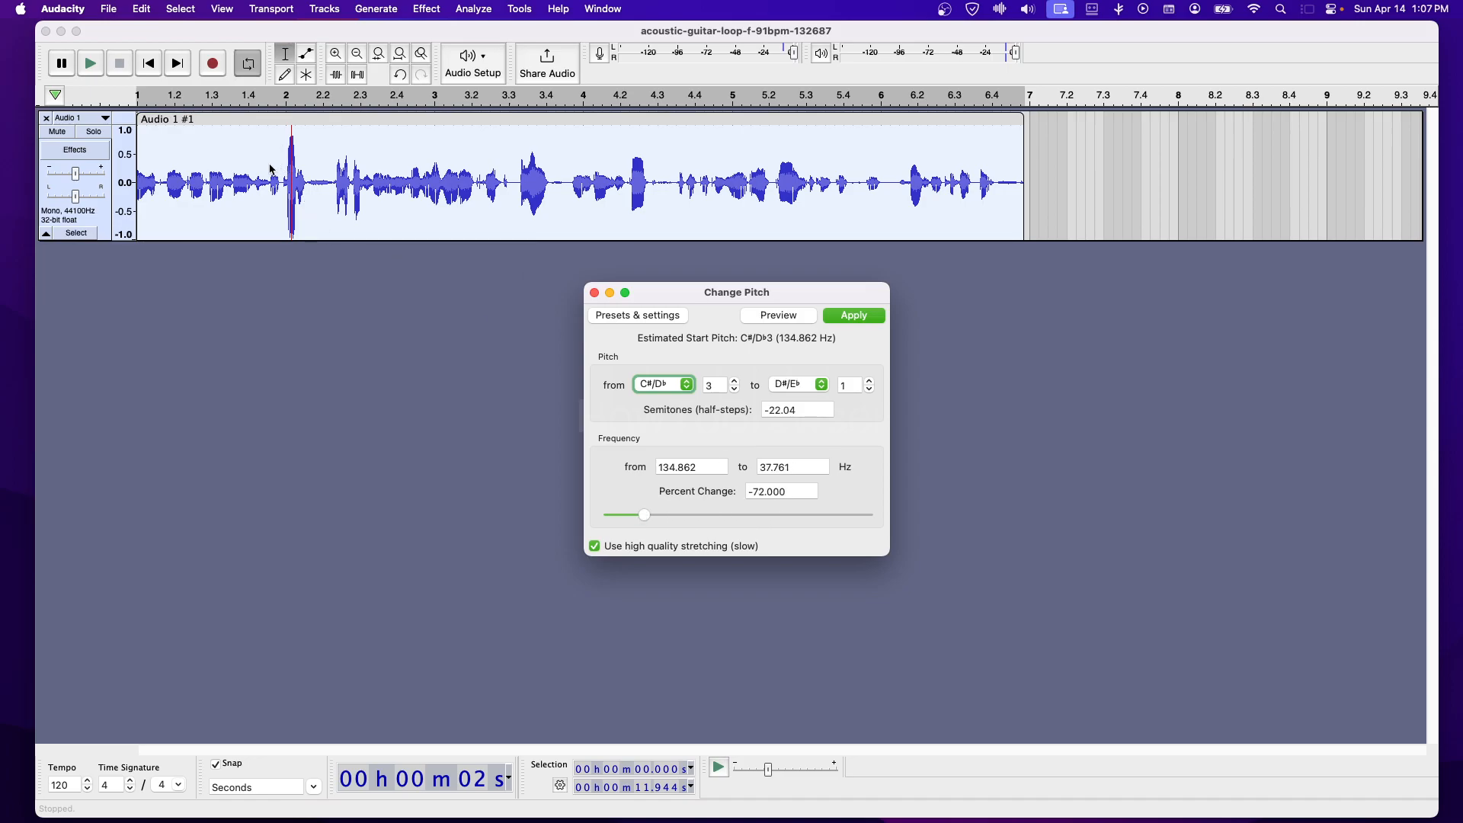
pyautogui.click(808, 317)
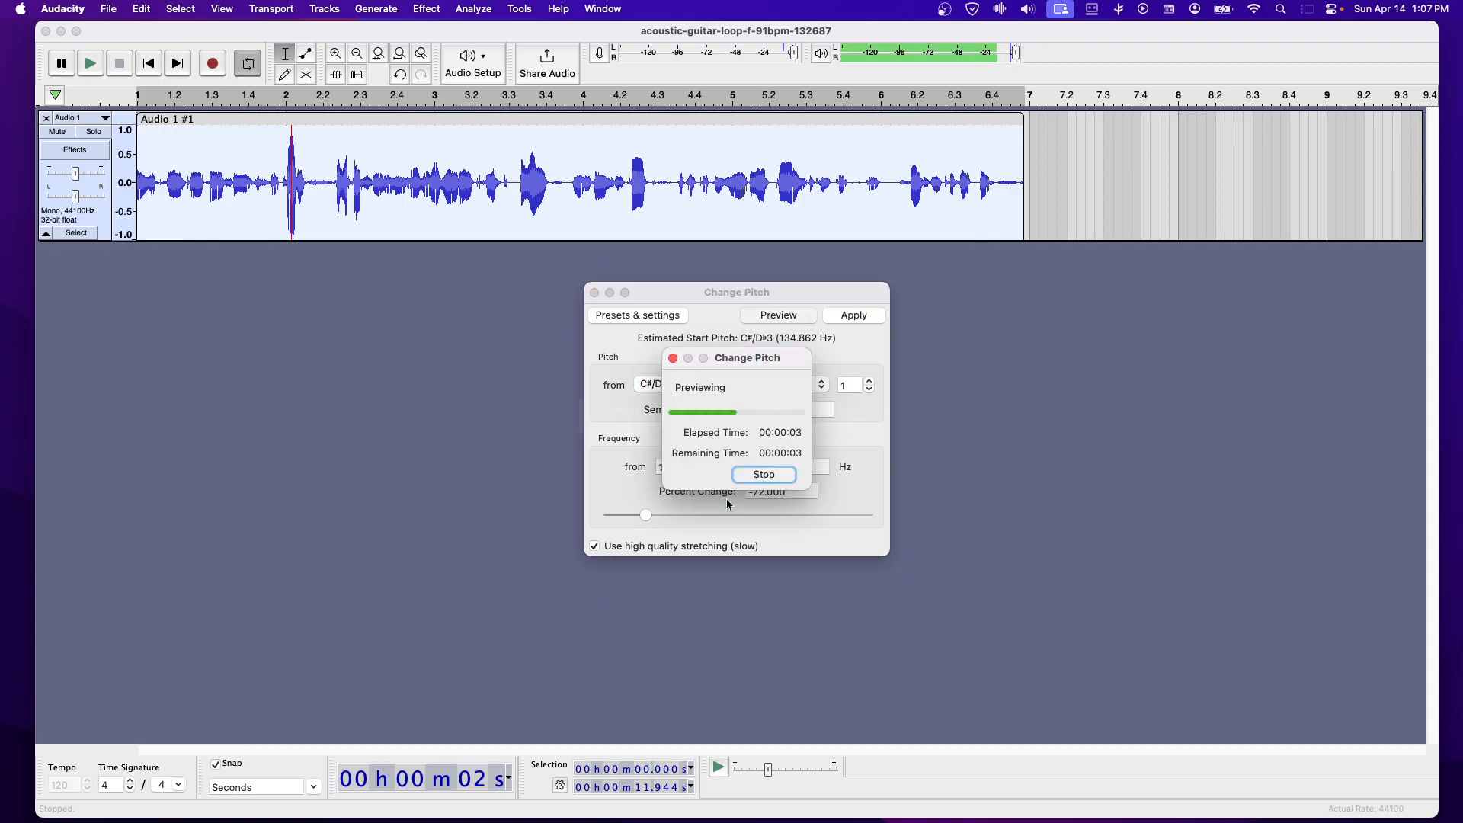
pyautogui.click(743, 477)
pyautogui.moveTo(722, 514)
pyautogui.mouseDown()
pyautogui.moveTo(698, 516)
pyautogui.moveTo(710, 519)
pyautogui.mouseUp()
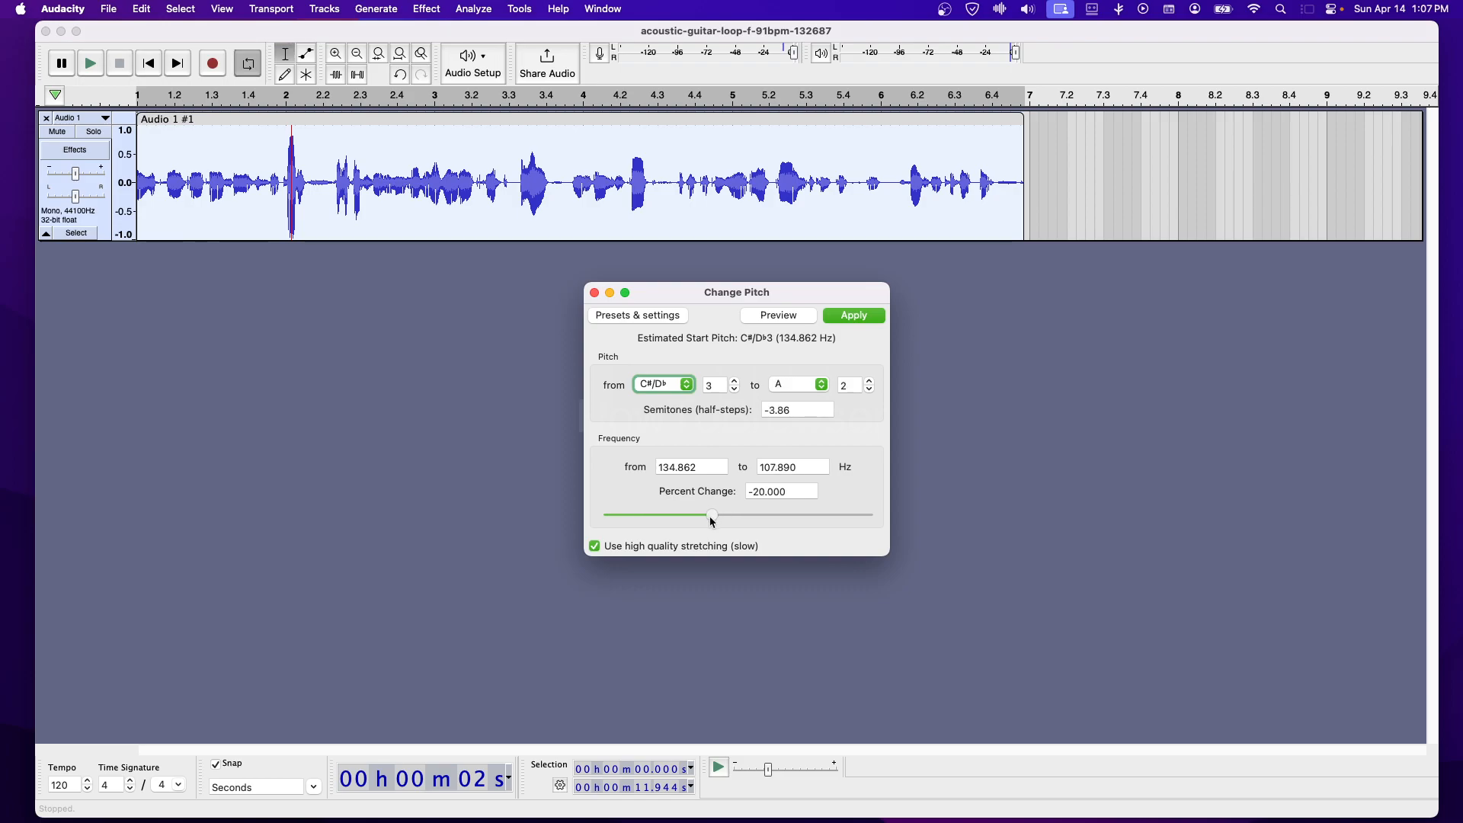
pyautogui.click(792, 323)
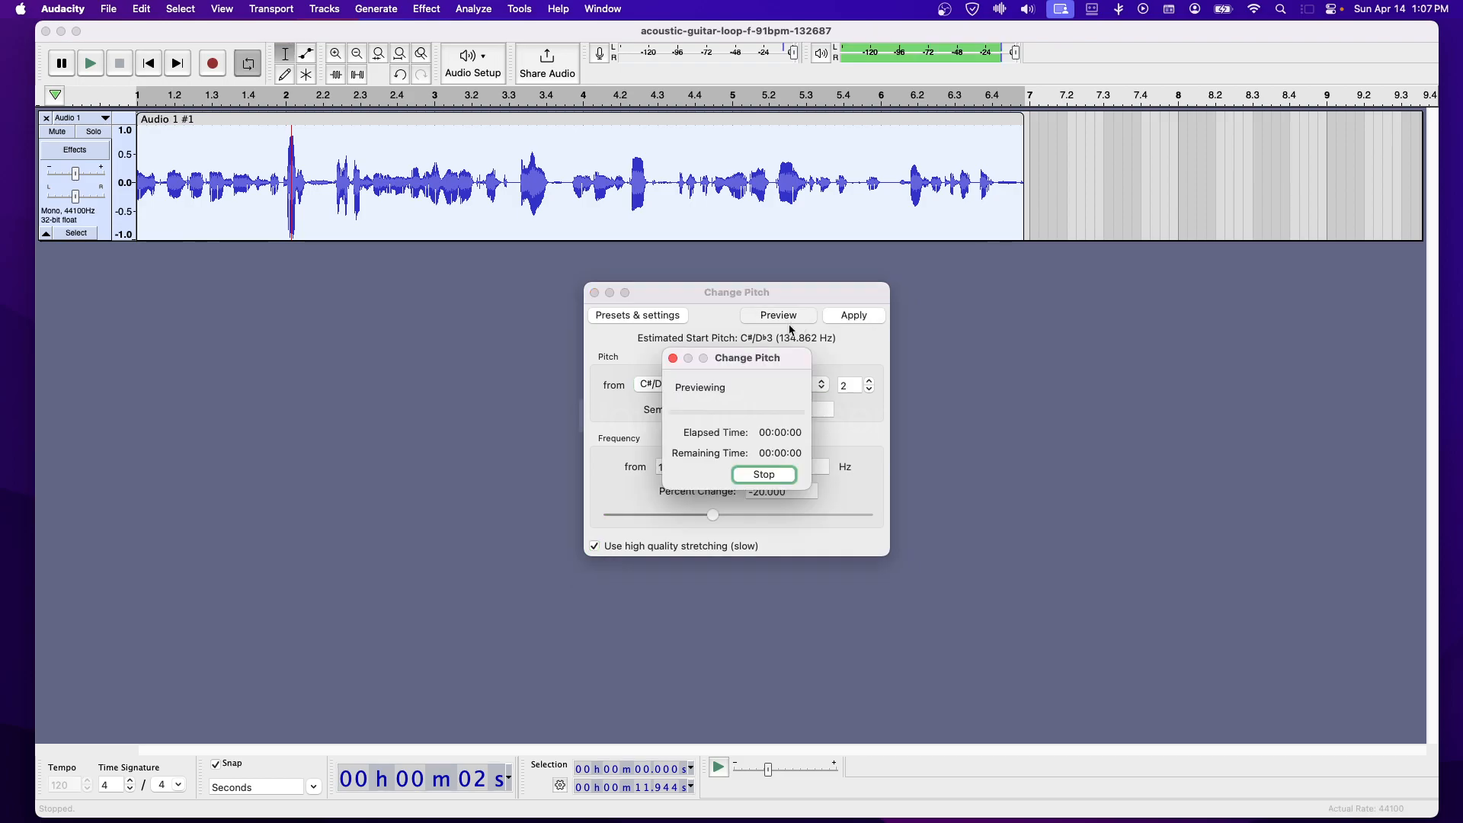
pyautogui.click(764, 475)
# Set the pitch change to about 233 percent, preview it, and apply it to the whole clip
pyautogui.click(825, 514)
pyautogui.click(793, 323)
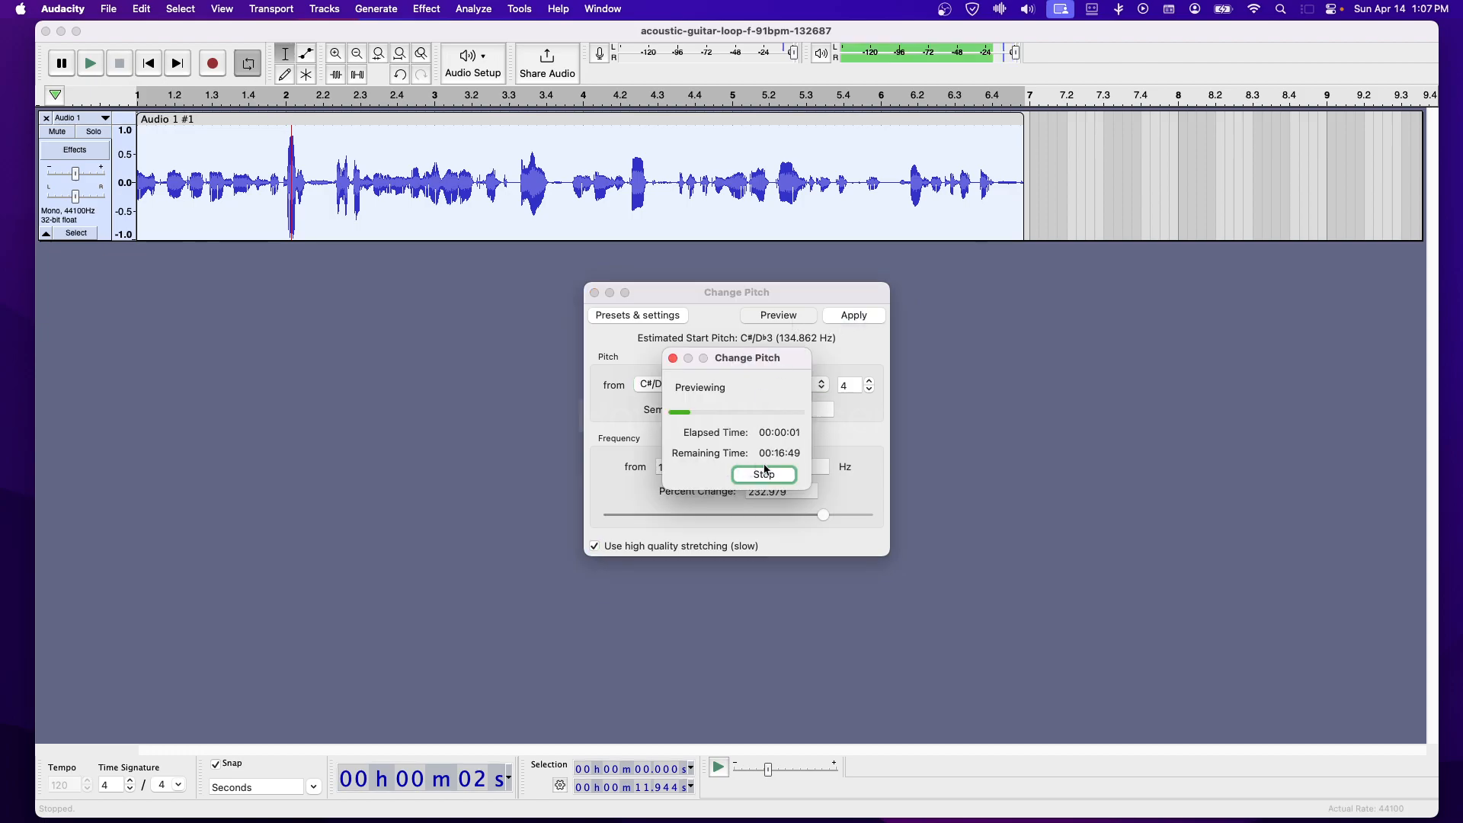
pyautogui.click(846, 316)
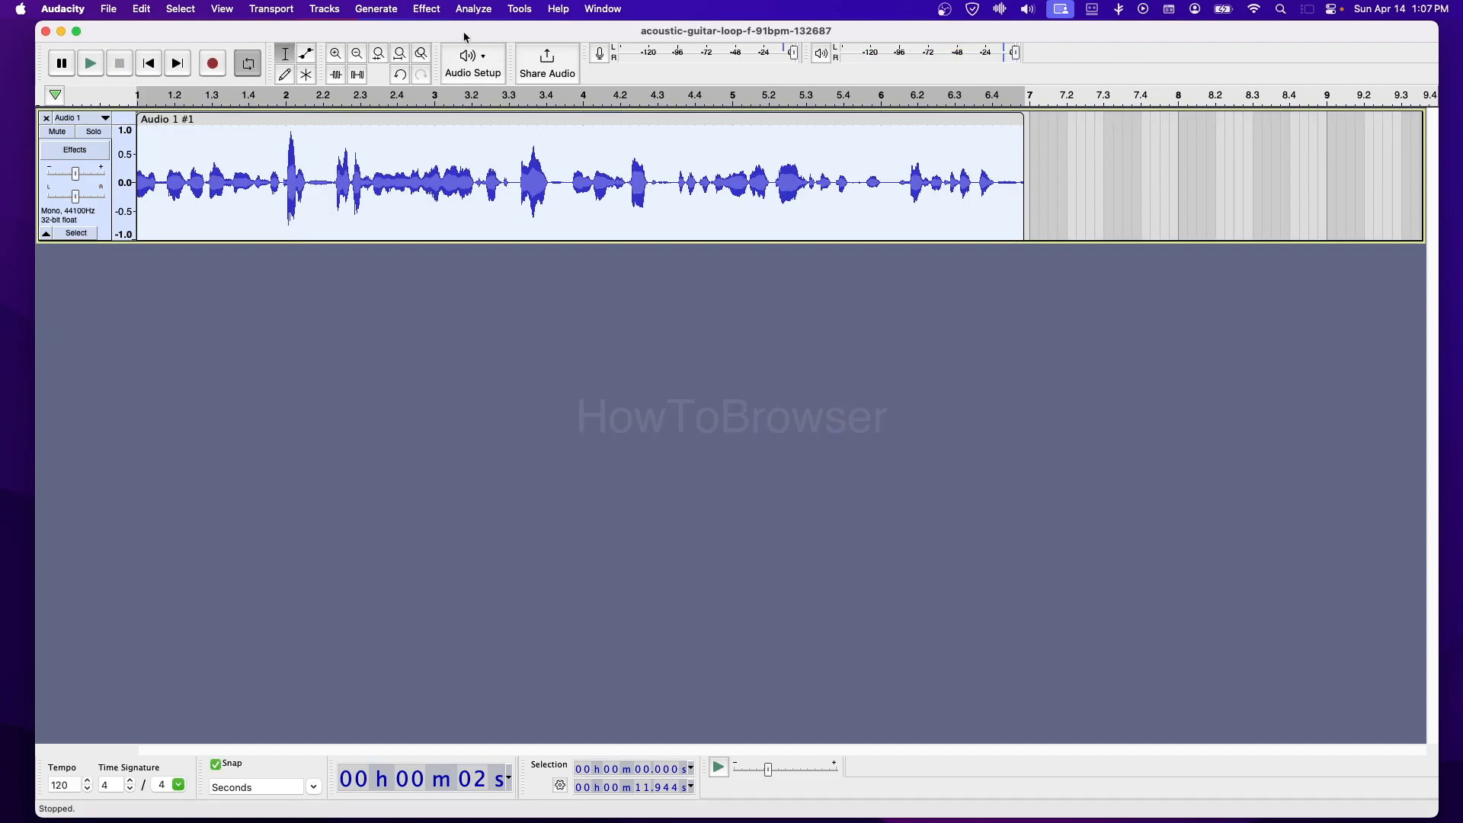
# Amplify the whole clip by 0.938 dB to a new peak amplitude of 0.0 dB without clipping
pyautogui.click(439, 12)
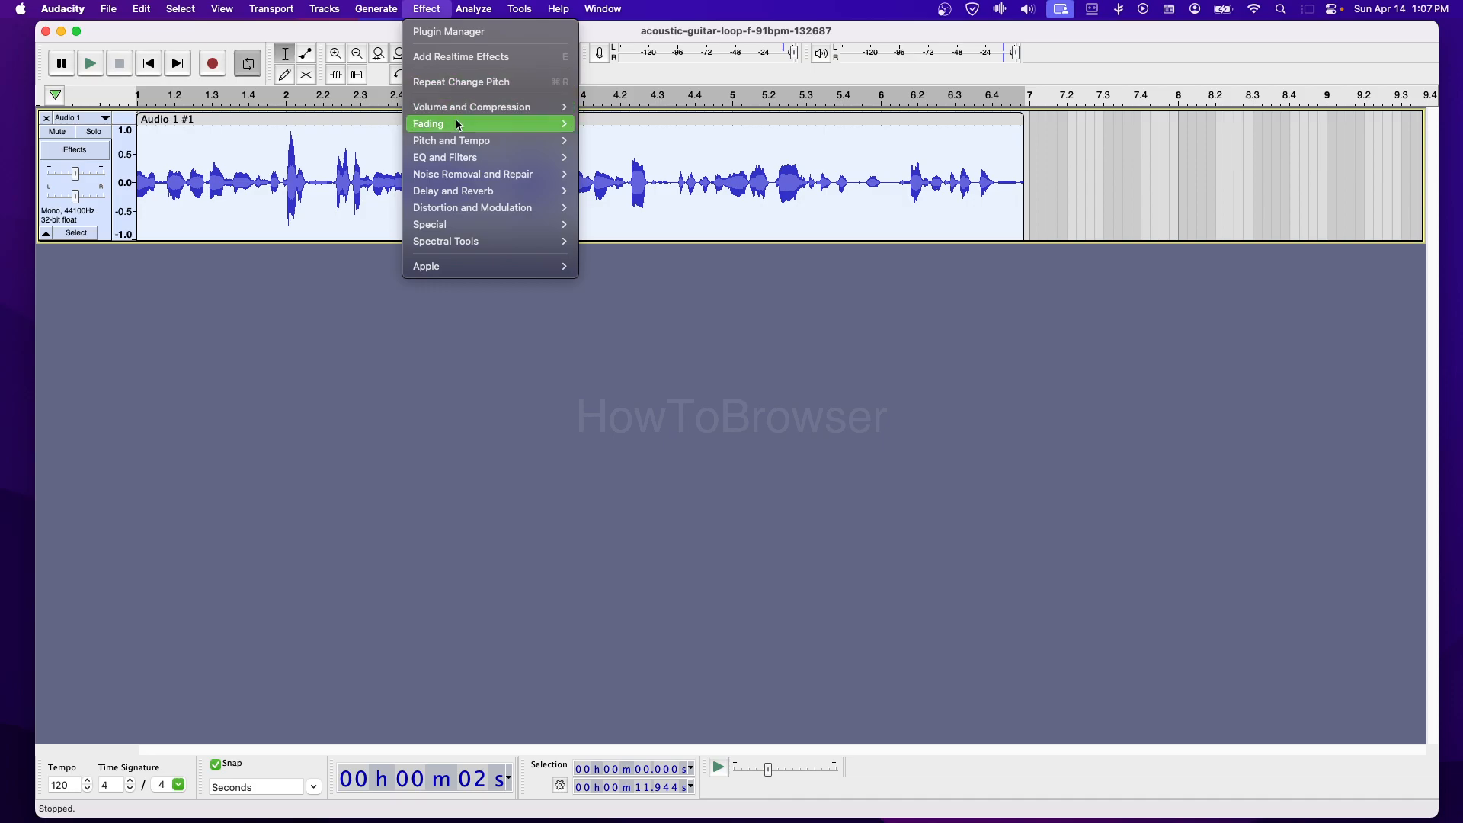
pyautogui.moveTo(483, 145)
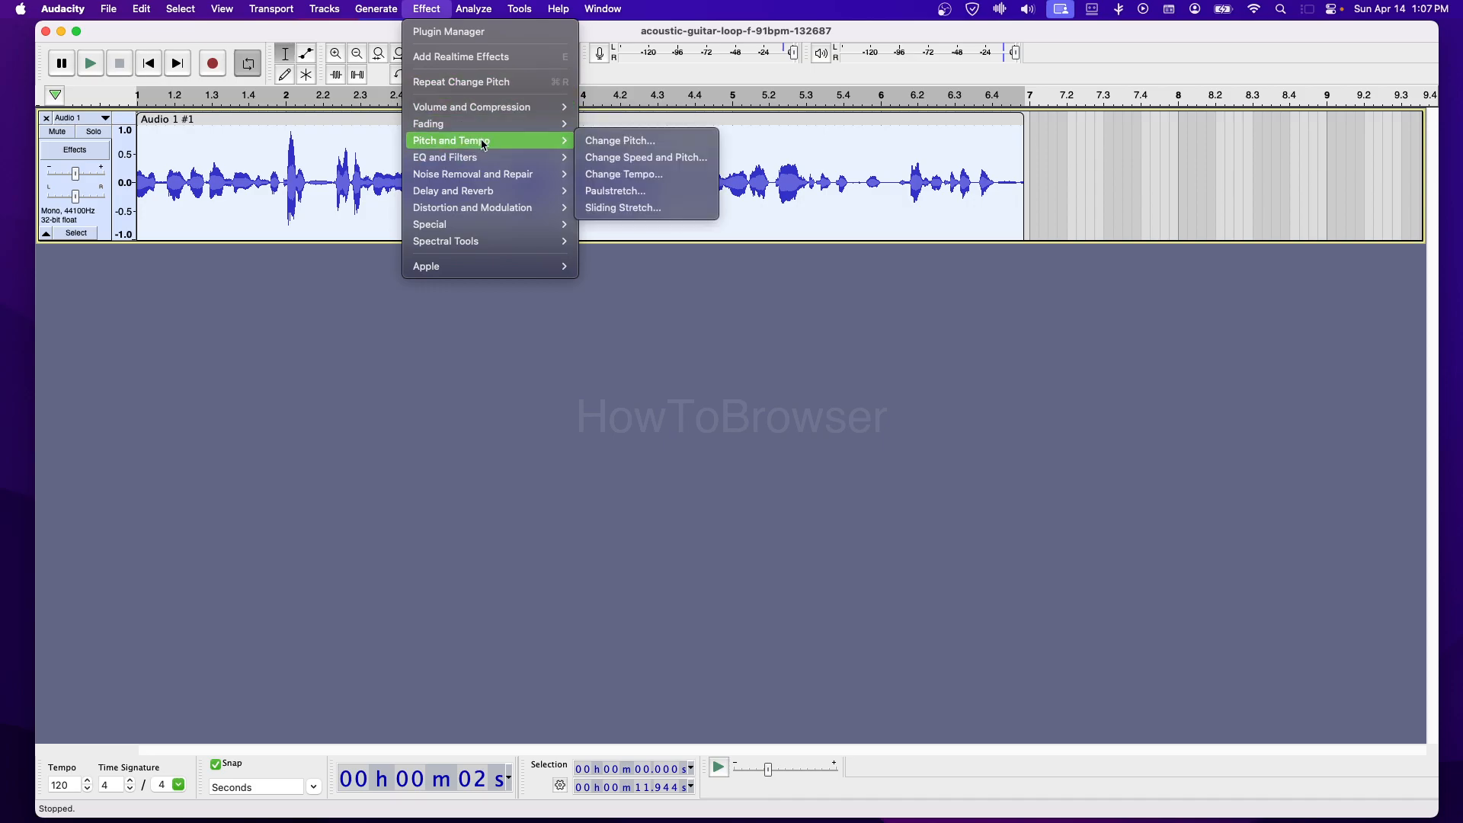
pyautogui.moveTo(475, 191)
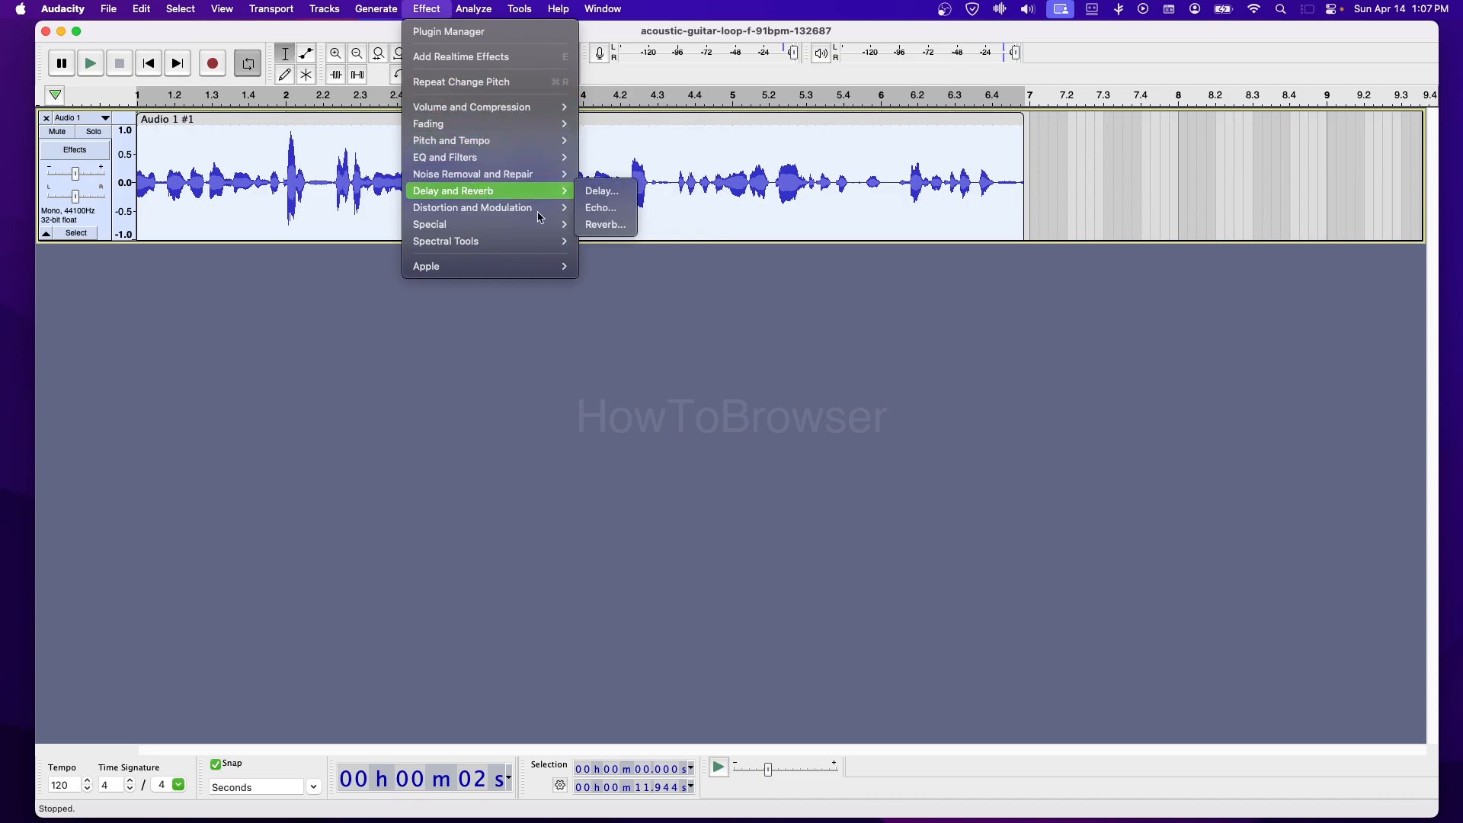
pyautogui.moveTo(541, 219)
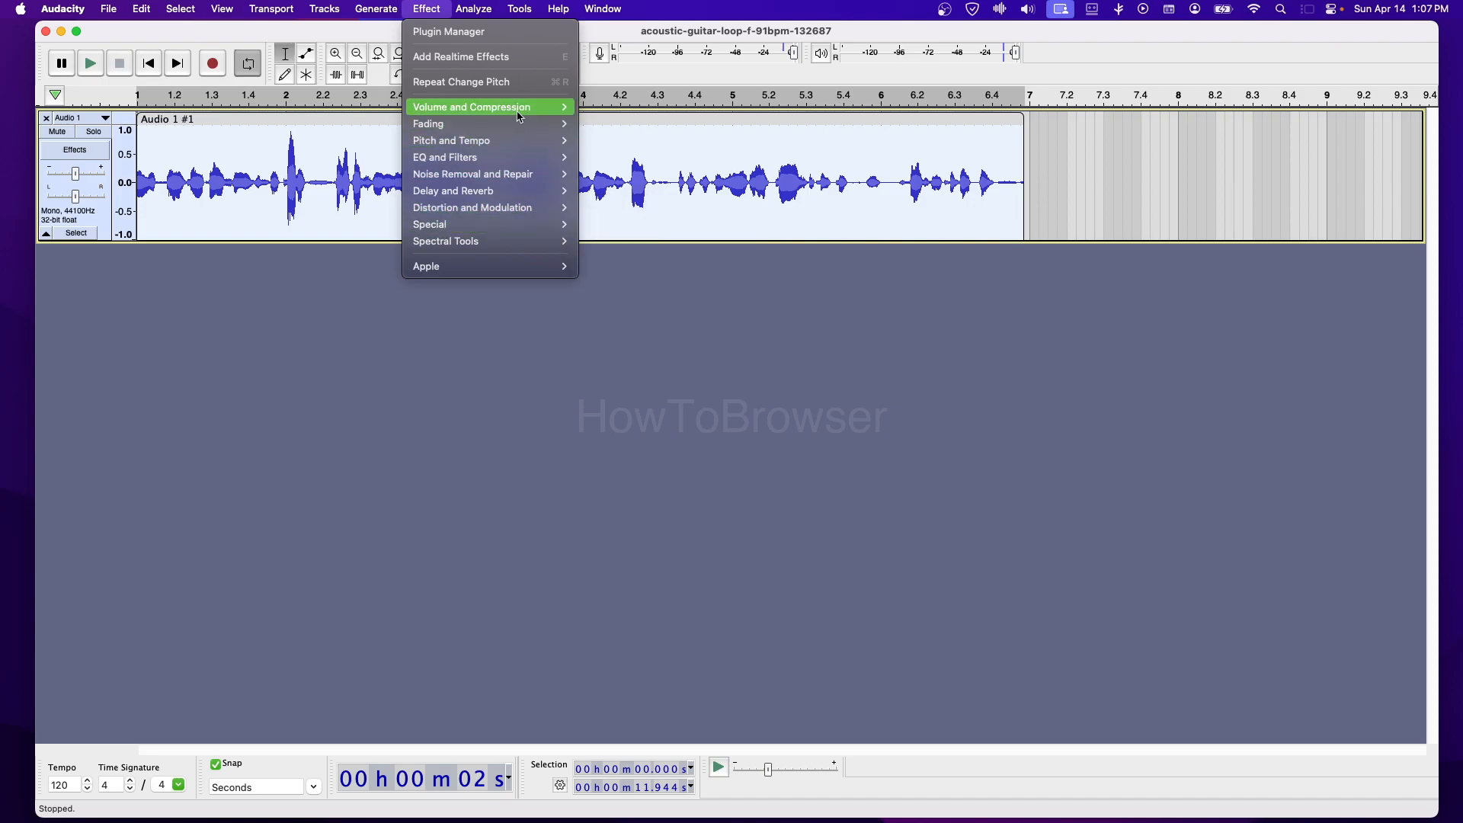
pyautogui.moveTo(526, 116)
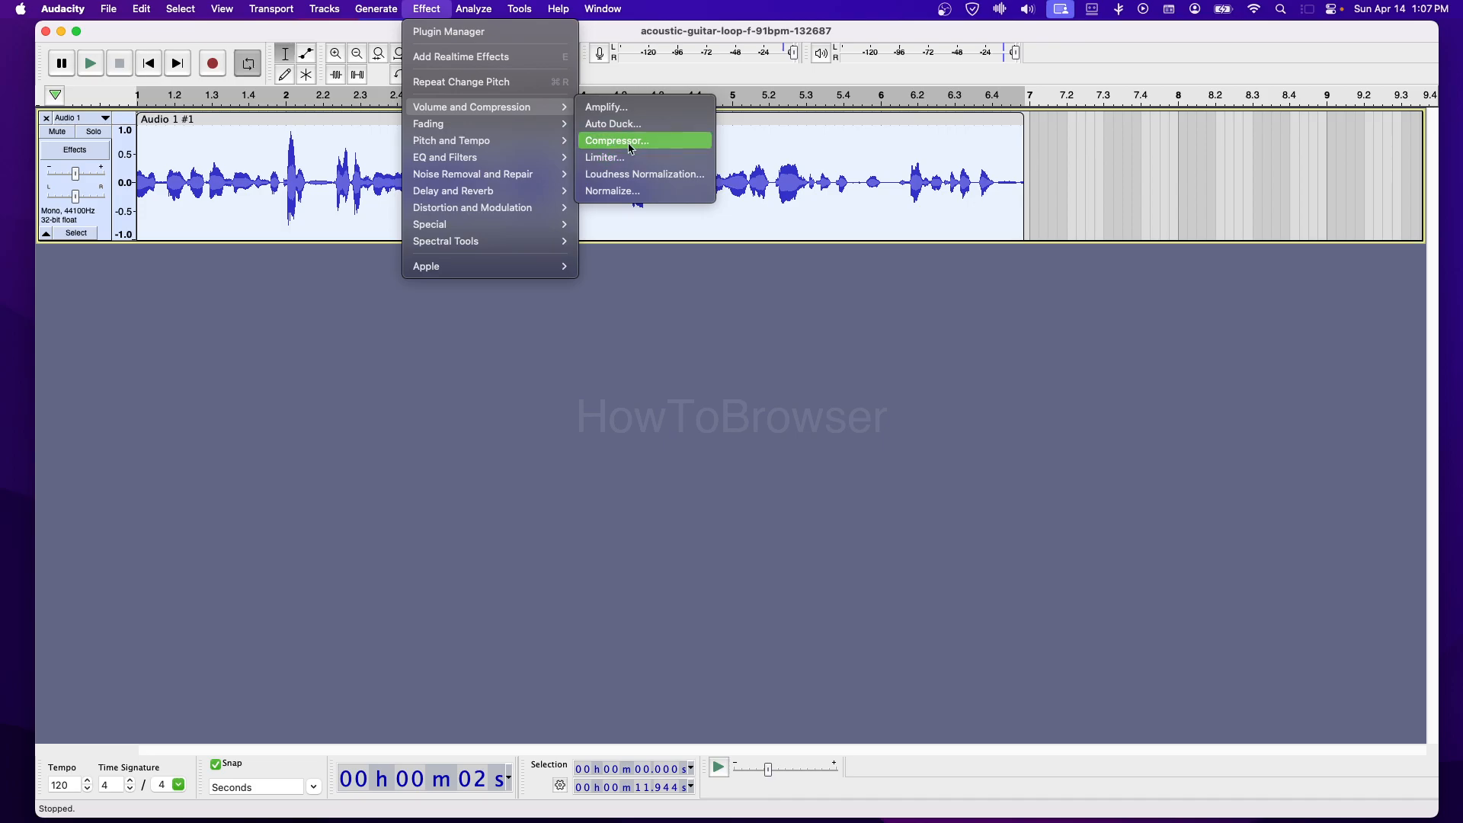
pyautogui.click(626, 108)
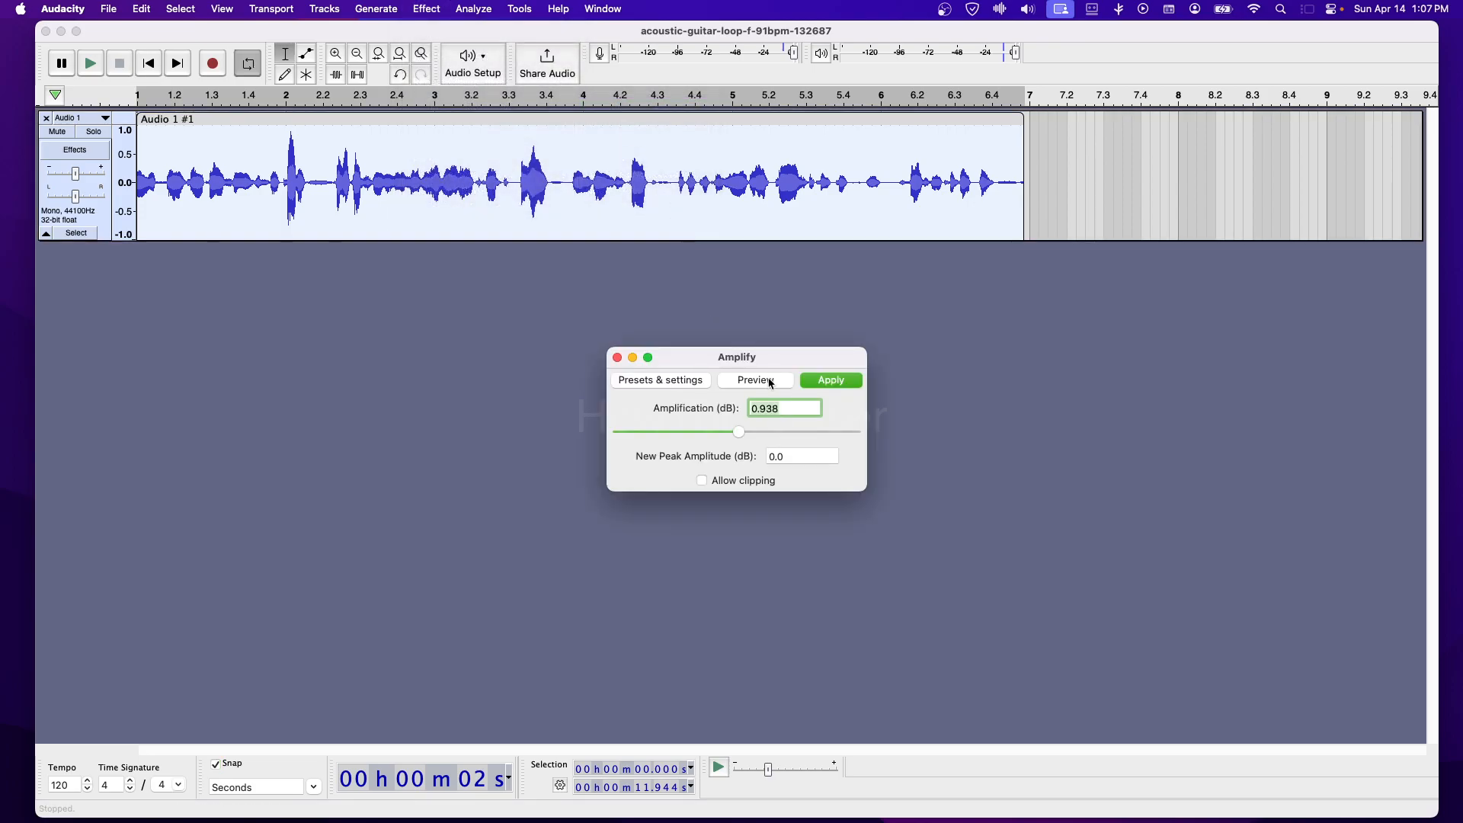
pyautogui.click(805, 381)
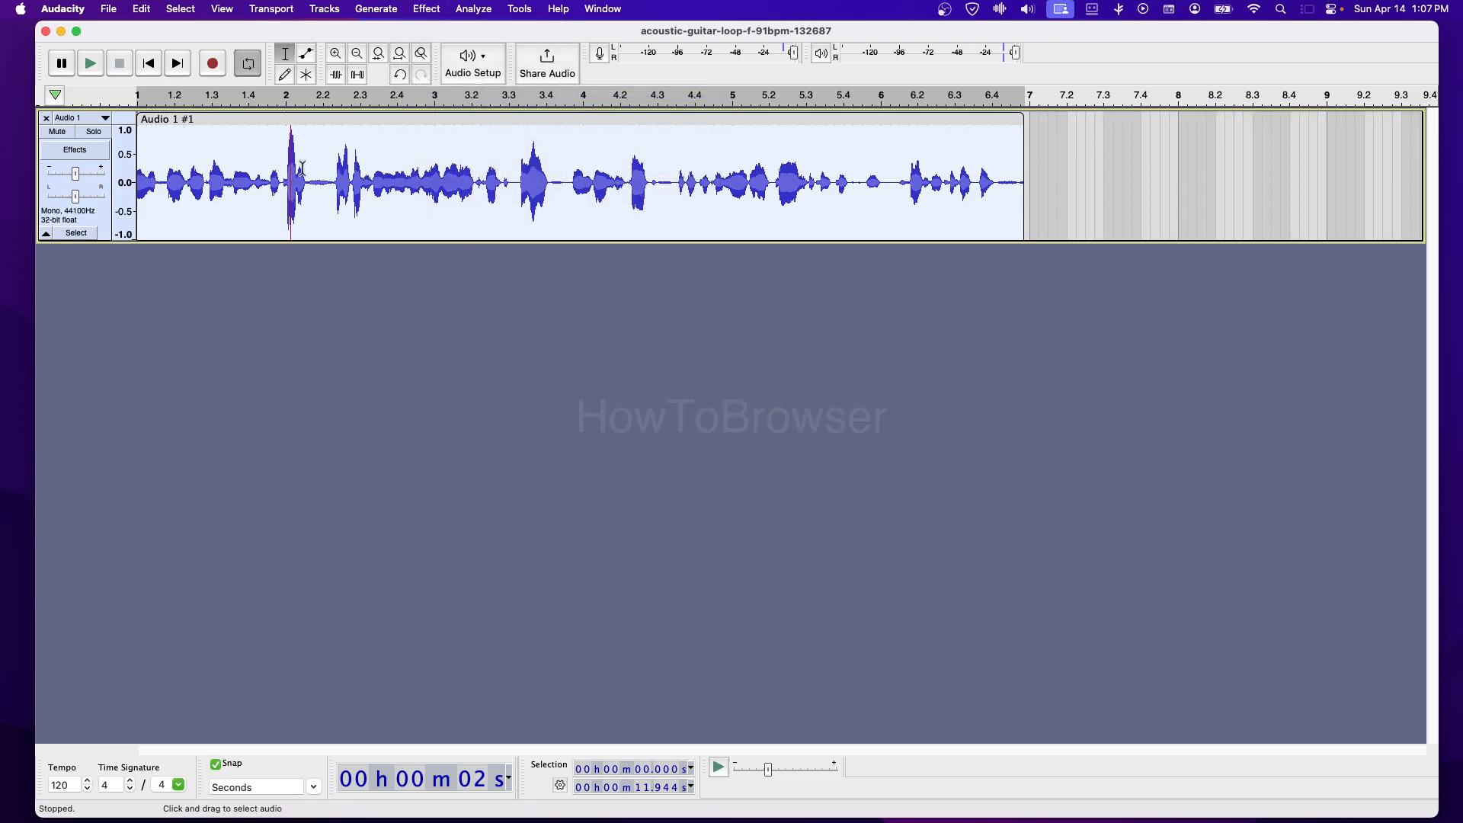
# Add an empty label at the 6-second mark of the recording
pyautogui.click(242, 182)
pyautogui.click(420, 174)
pyautogui.click(576, 152)
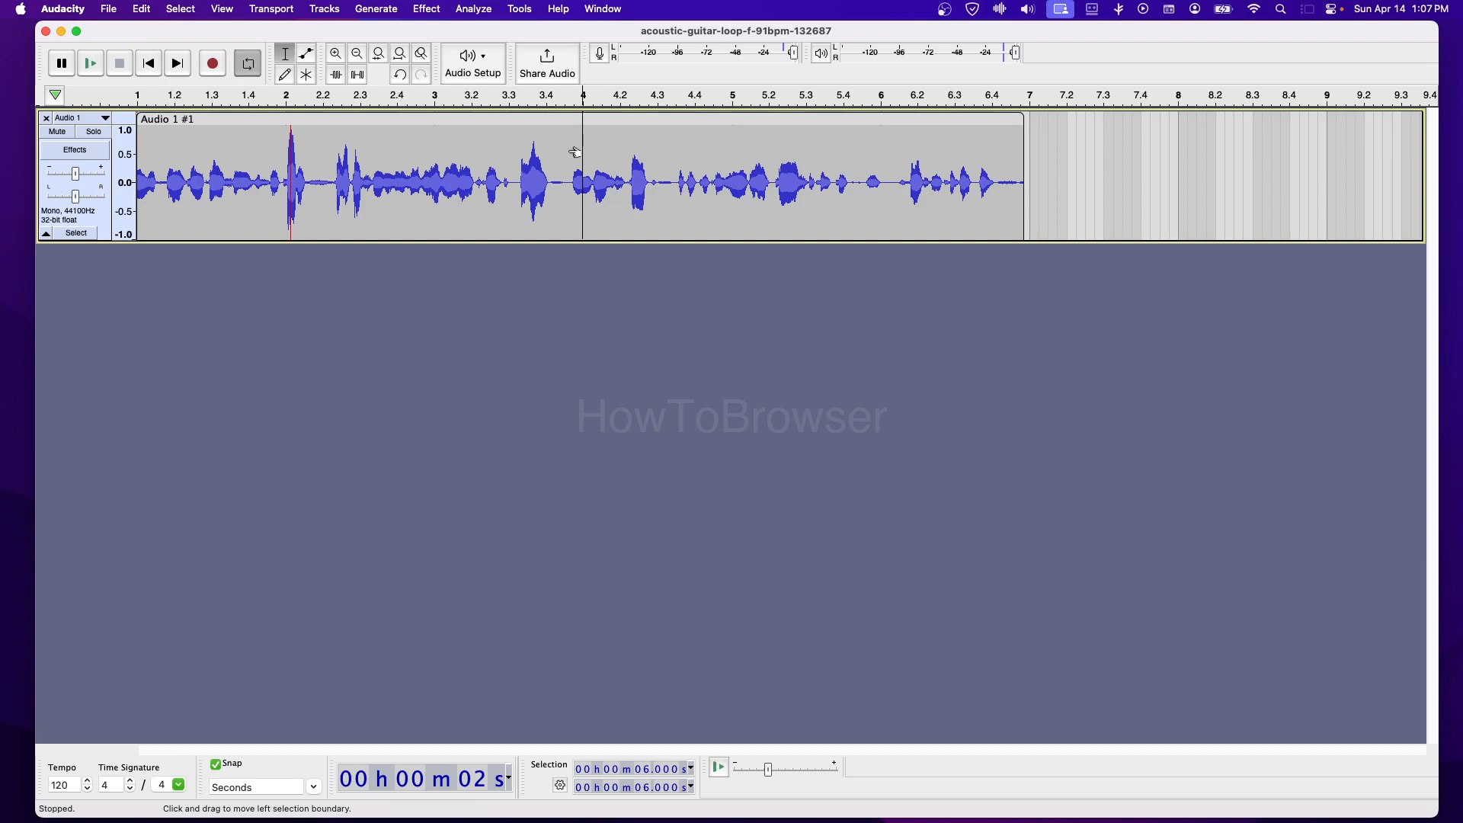
pyautogui.press('super+b')
# Split the recorded clip at the 4-second mark
pyautogui.rightClick(461, 164)
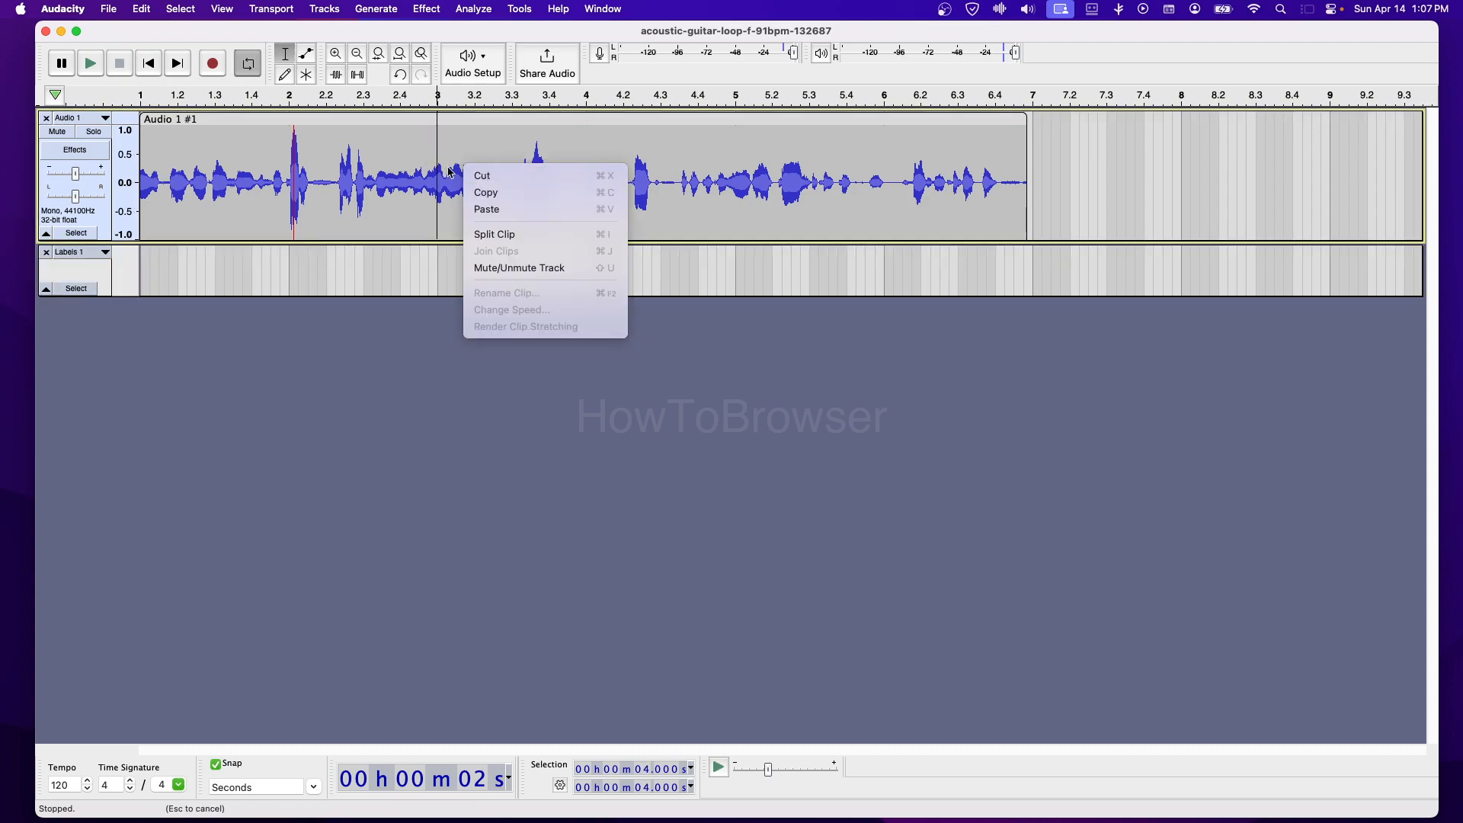
pyautogui.click(480, 235)
pyautogui.rightClick(644, 161)
pyautogui.click(671, 233)
# Select the audio from 2 to 13 seconds and join the split clips
pyautogui.moveTo(1106, 190); pyautogui.dragTo(288, 191)
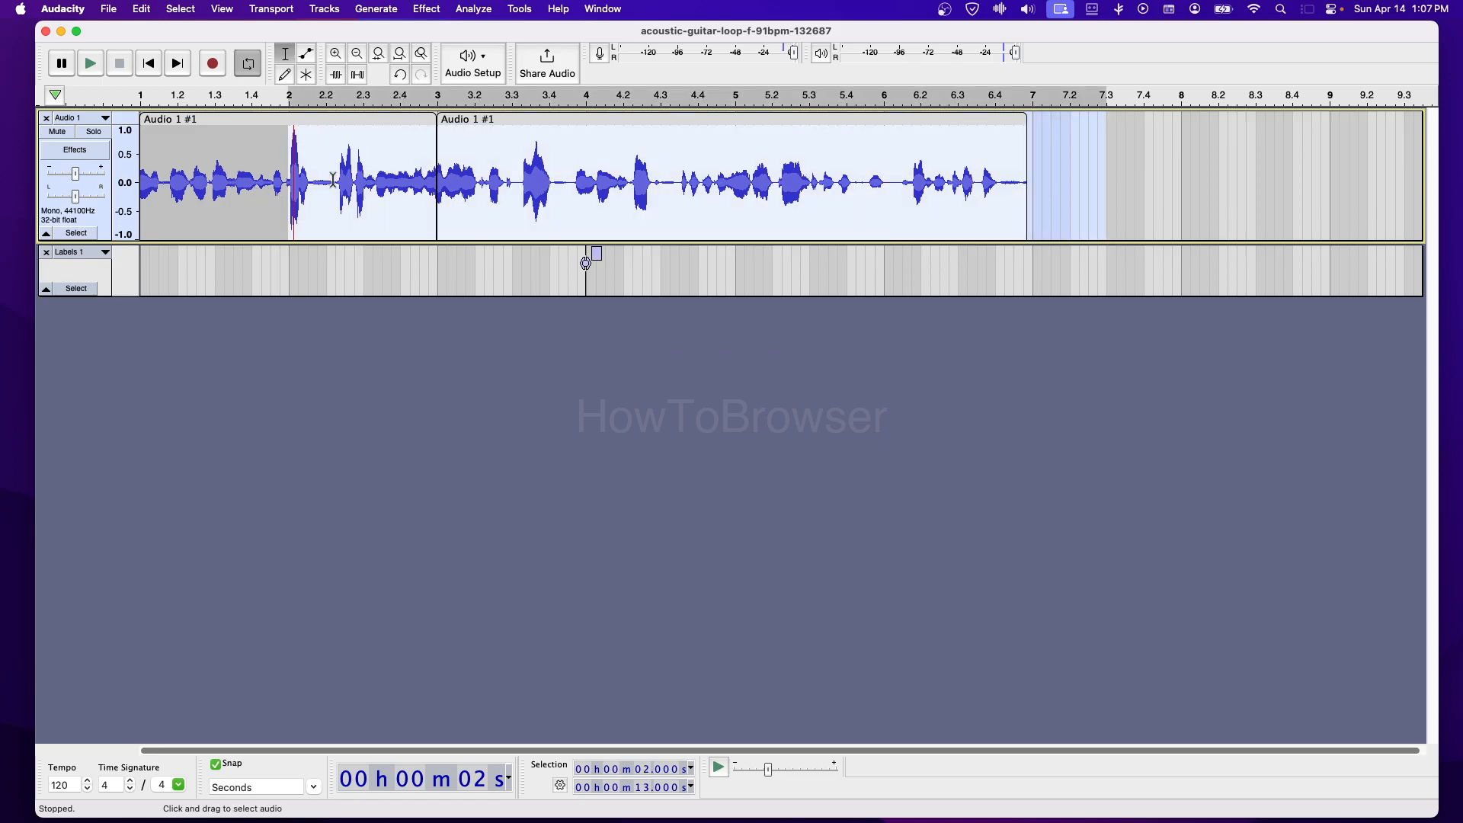
pyautogui.rightClick(412, 169)
pyautogui.click(448, 257)
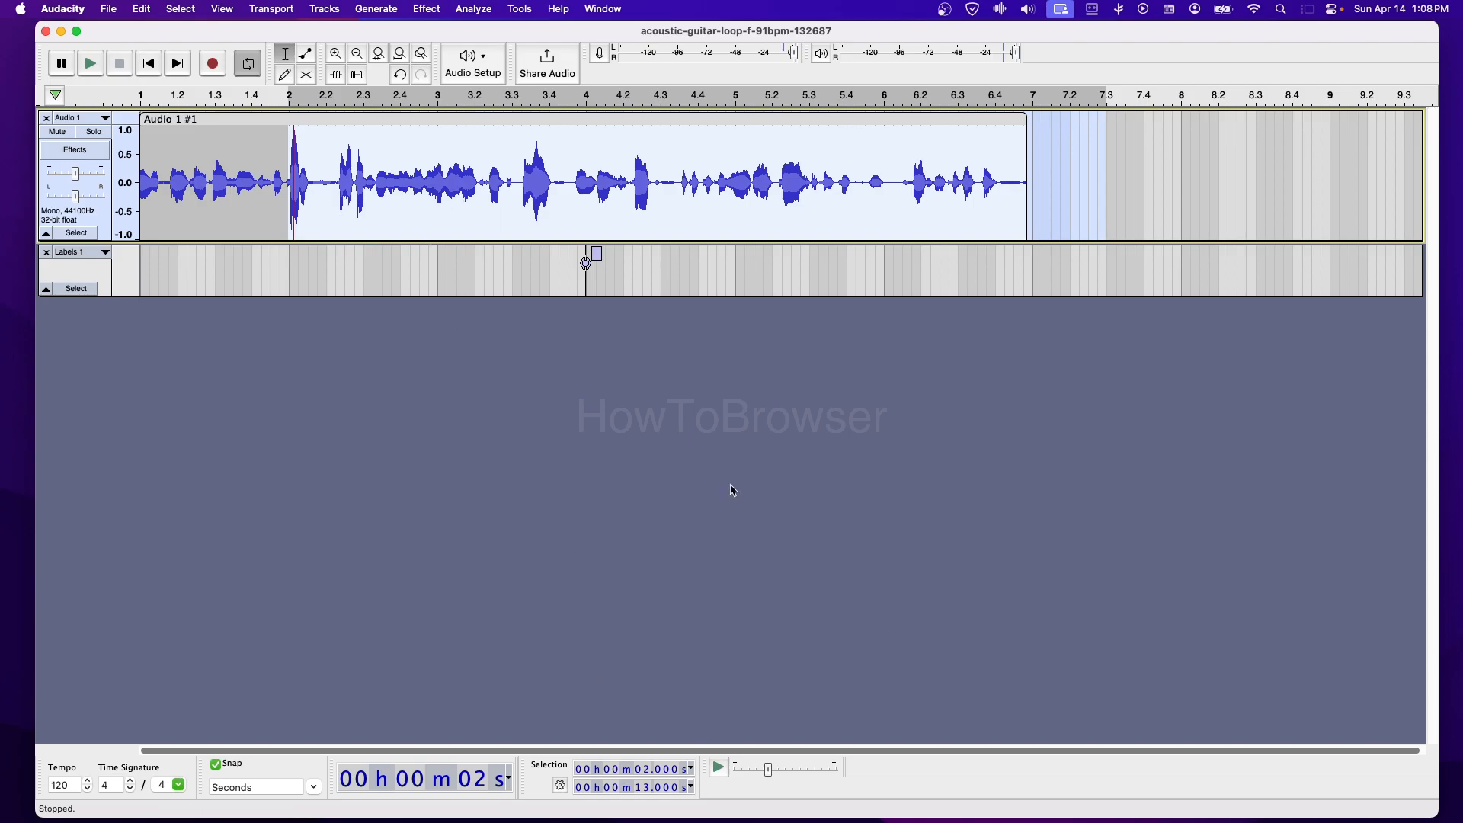
# Open the audio export settings and review the available file formats, leaving WAV (Microsoft) chosen
pyautogui.click(109, 10)
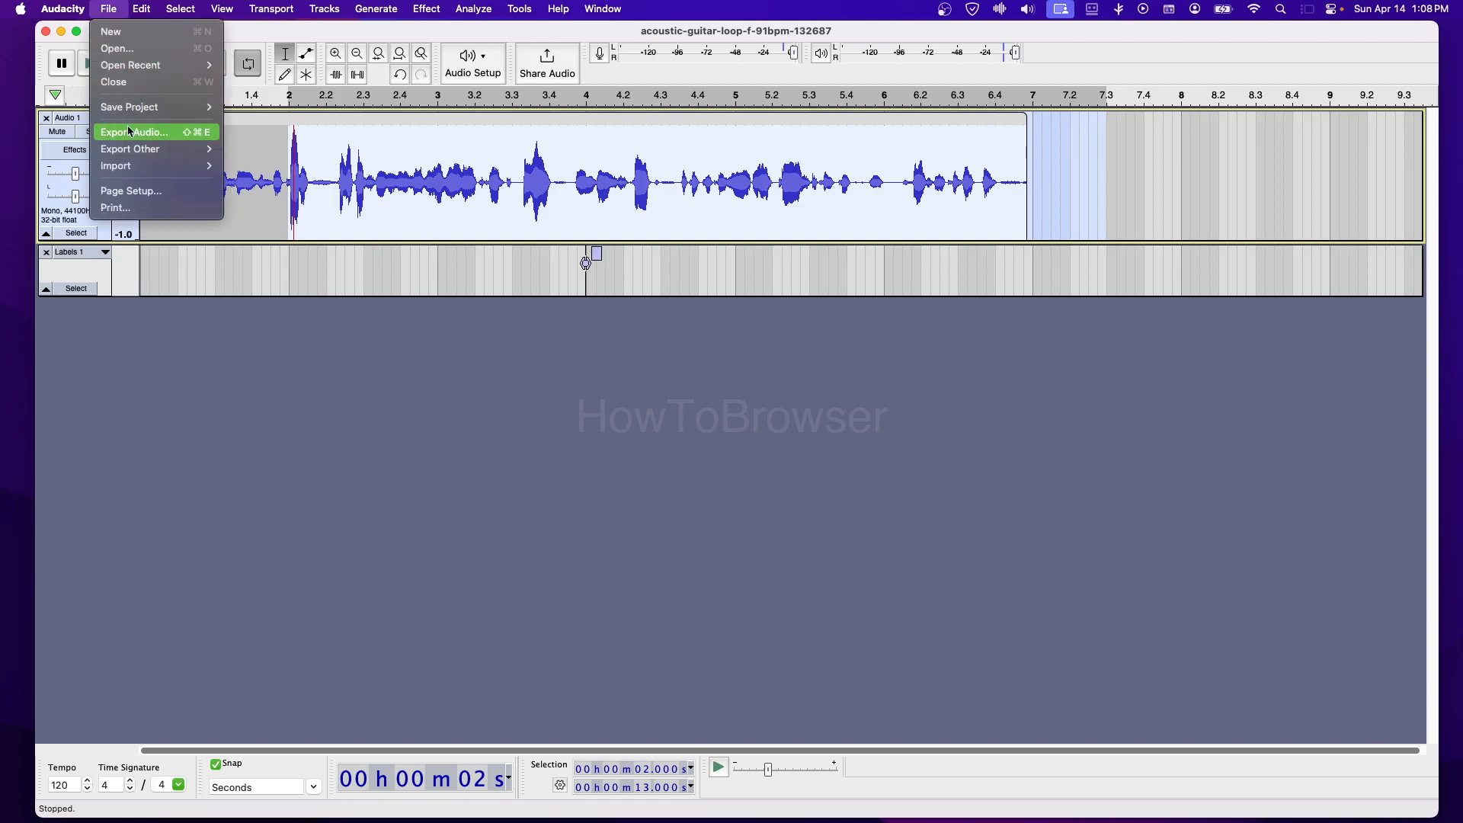
pyautogui.moveTo(149, 165)
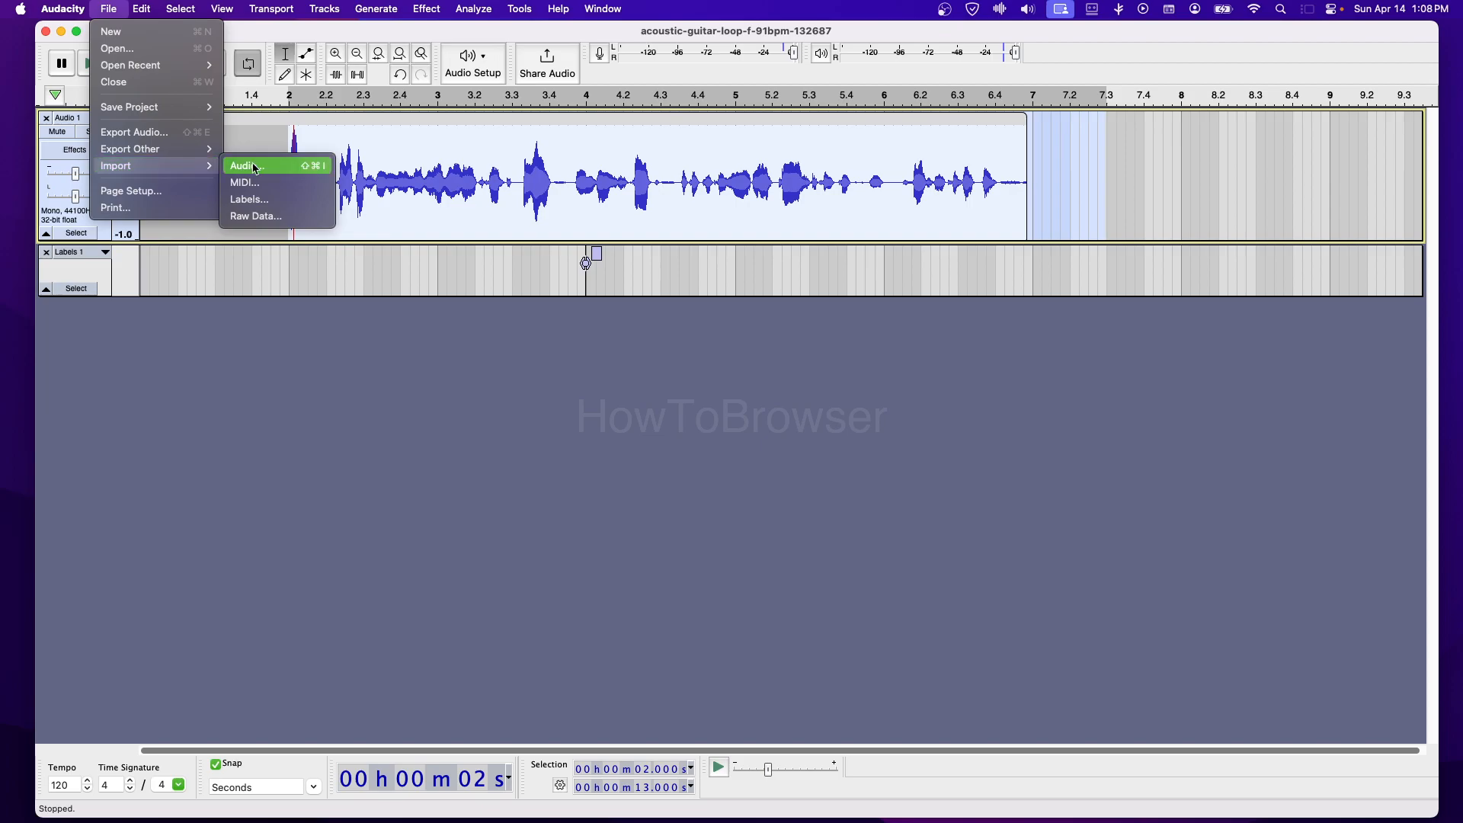
pyautogui.moveTo(155, 118)
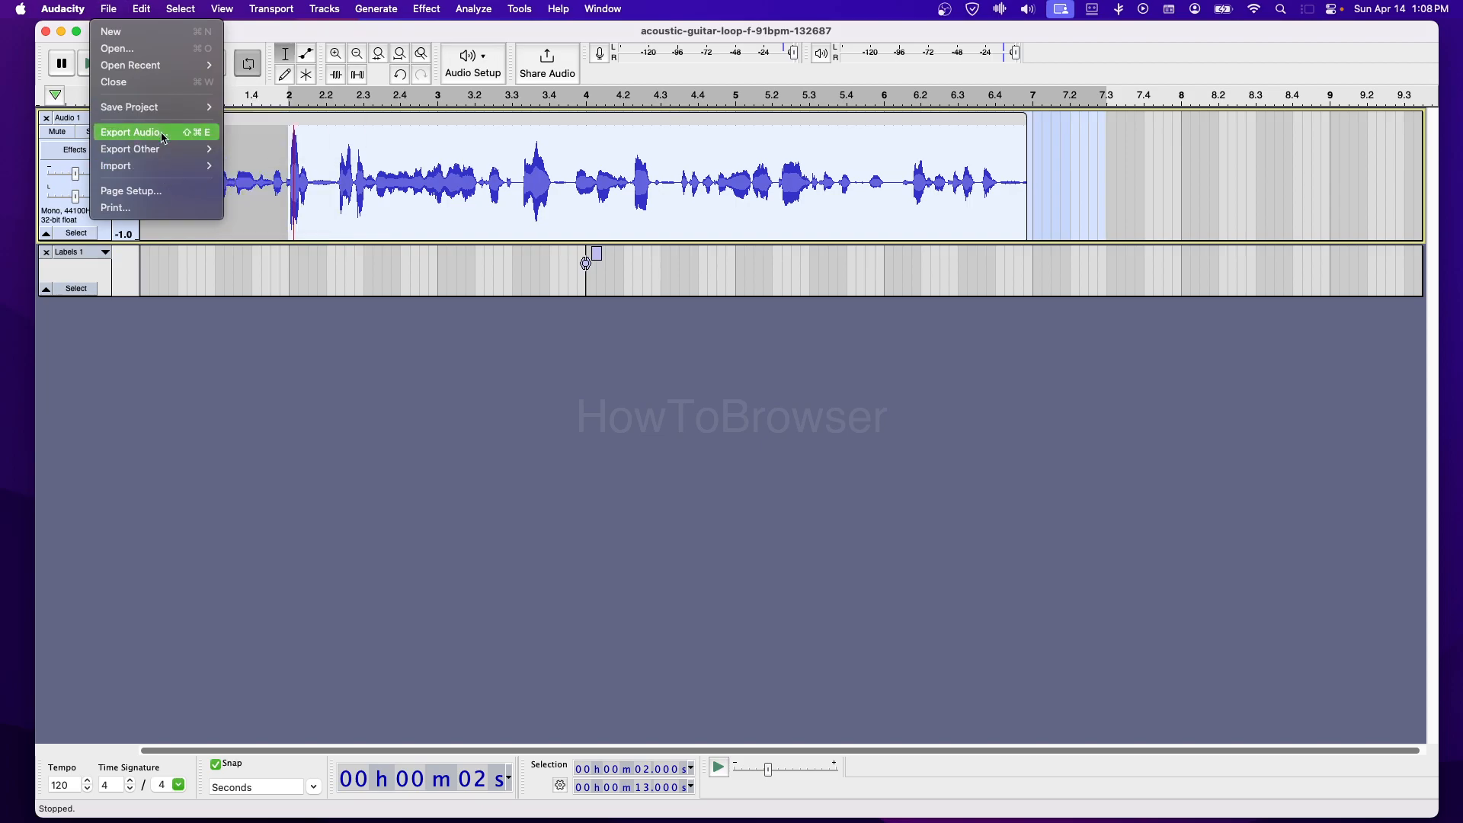
pyautogui.click(163, 138)
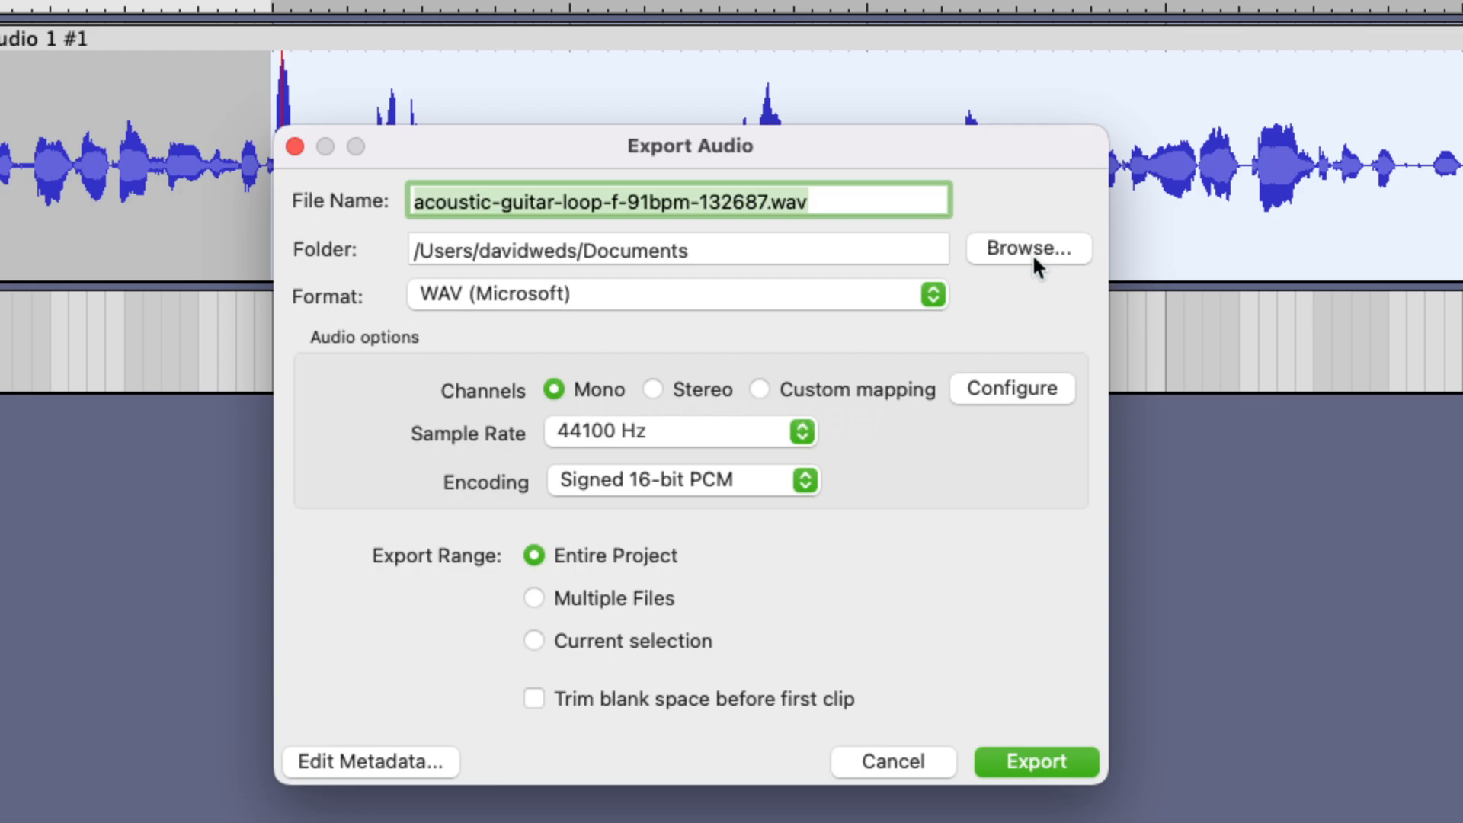
pyautogui.click(736, 293)
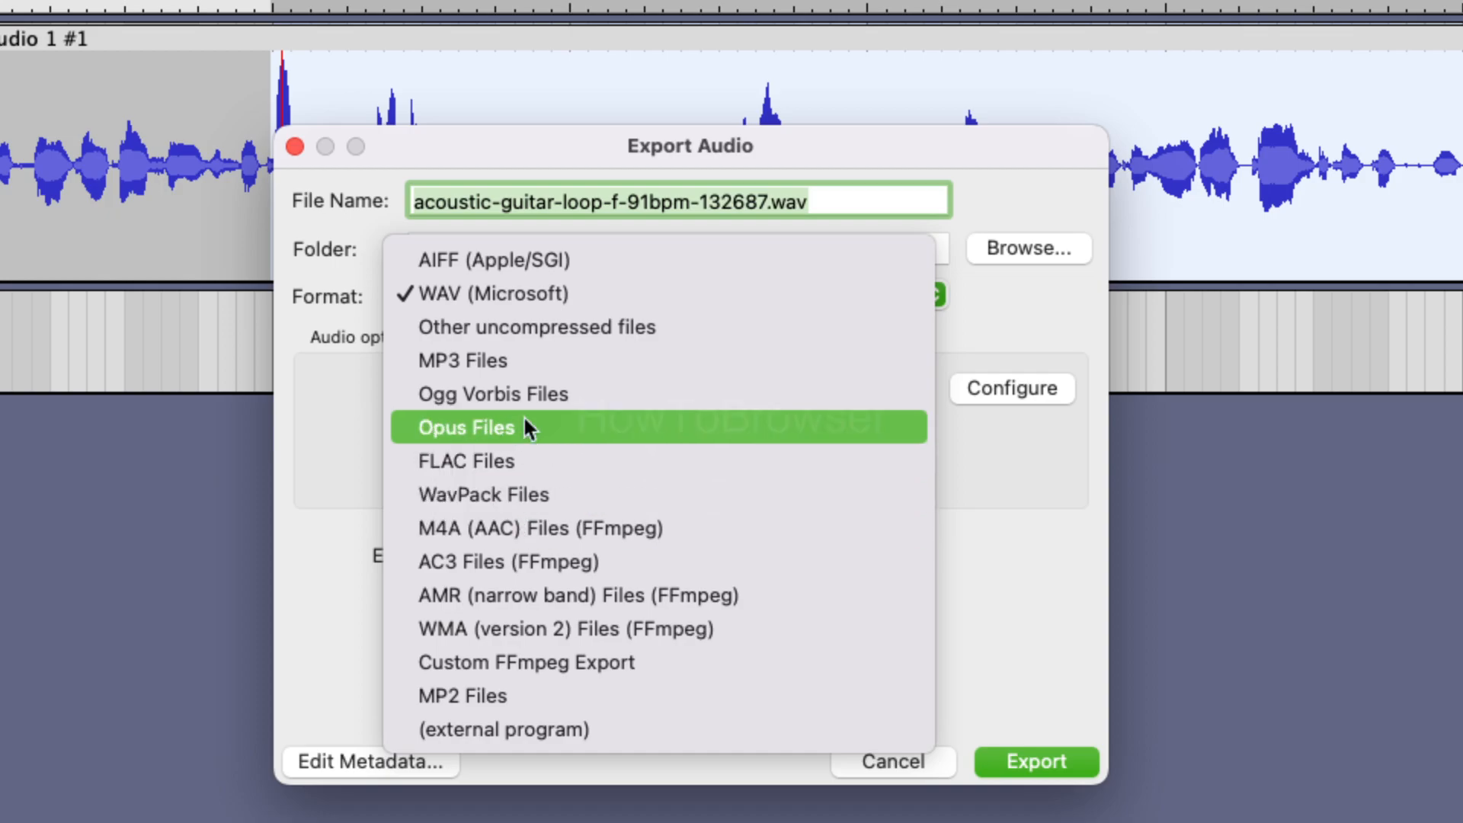
pyautogui.click(327, 448)
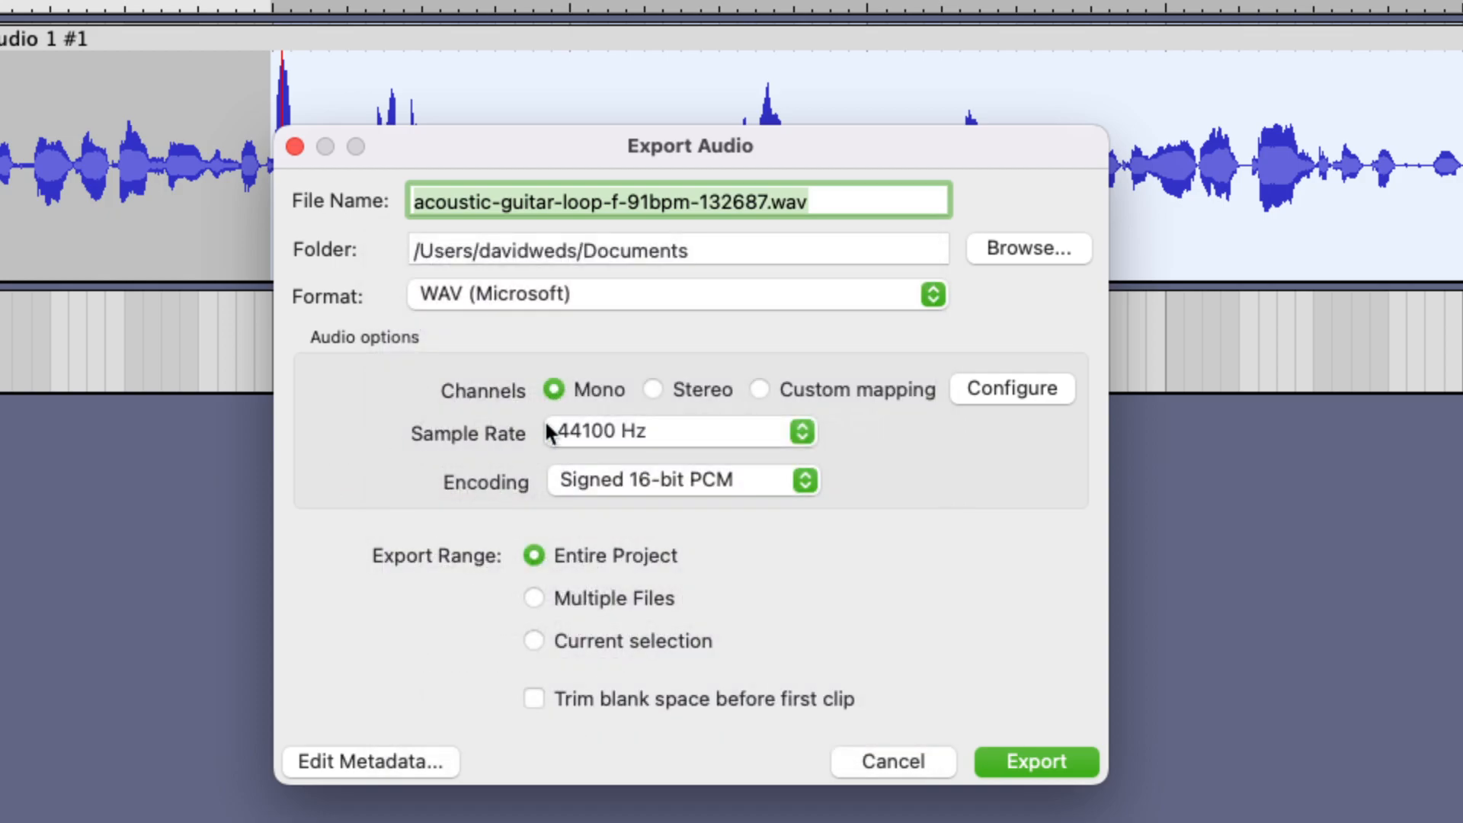
# Try the Stereo, Mono and Custom mapping channel options for the WAV export and cancel the export
pyautogui.click(650, 390)
pyautogui.click(555, 390)
pyautogui.click(651, 390)
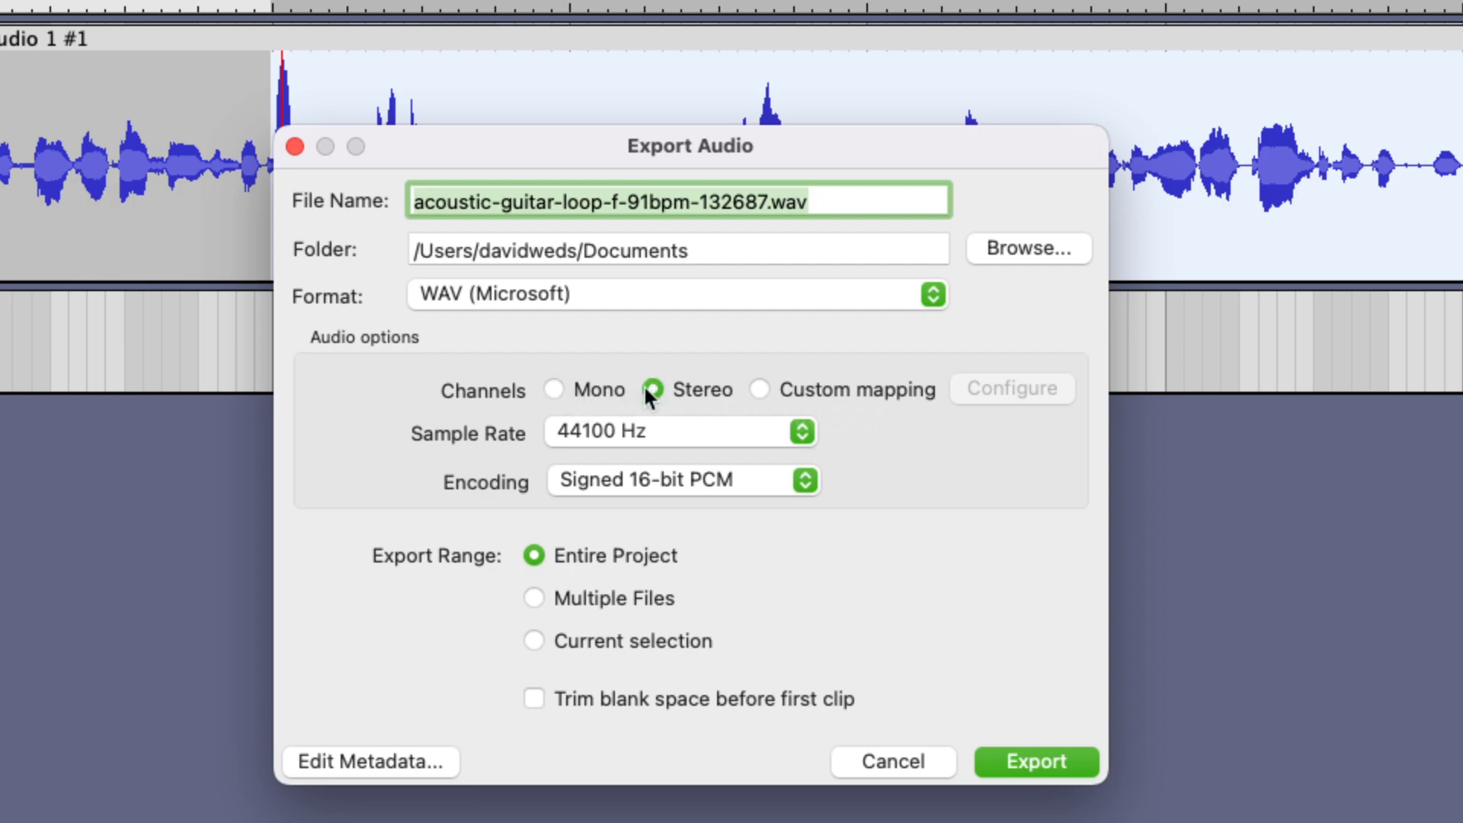
pyautogui.click(810, 402)
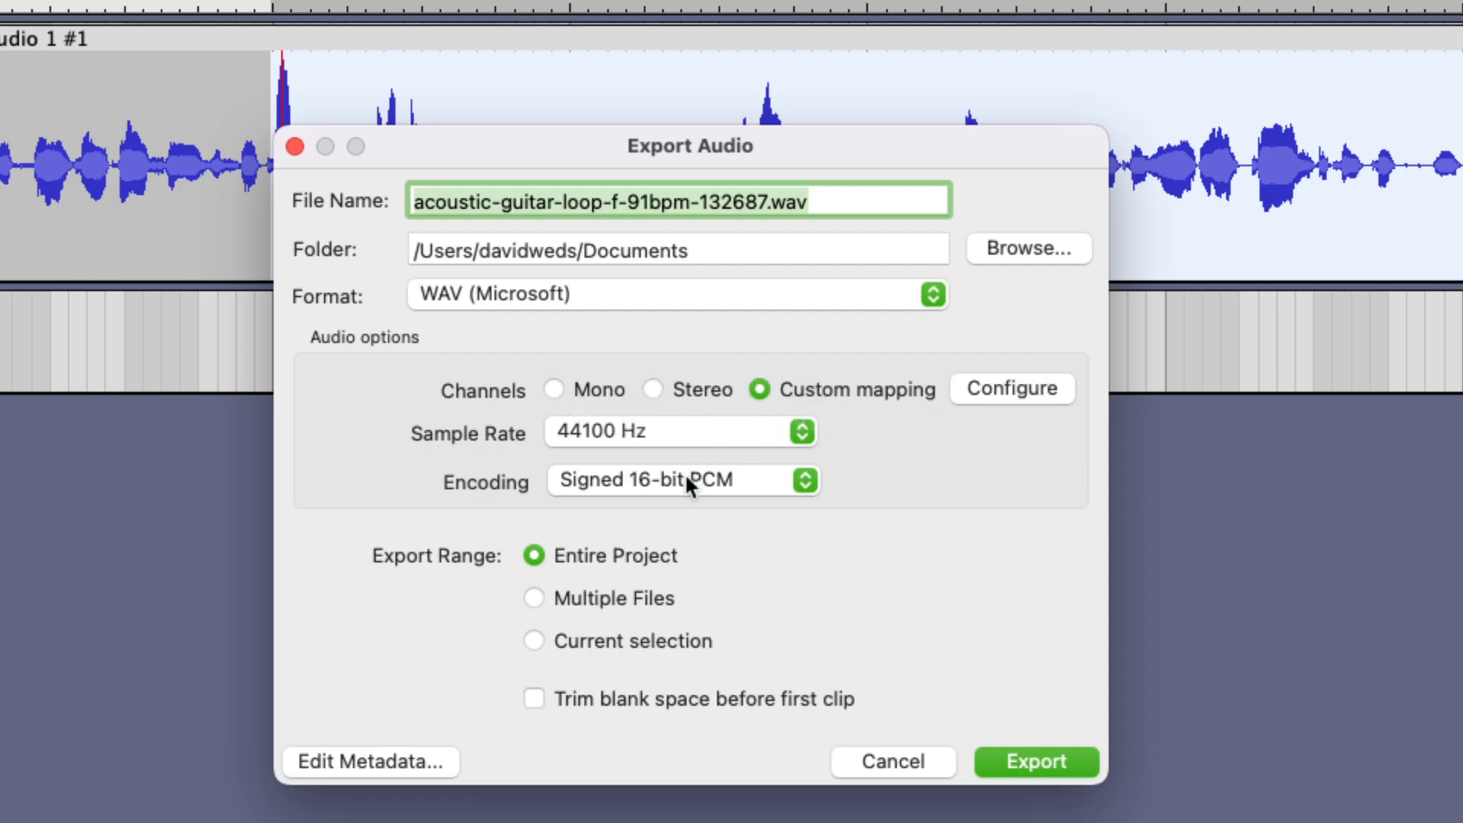
pyautogui.click(941, 755)
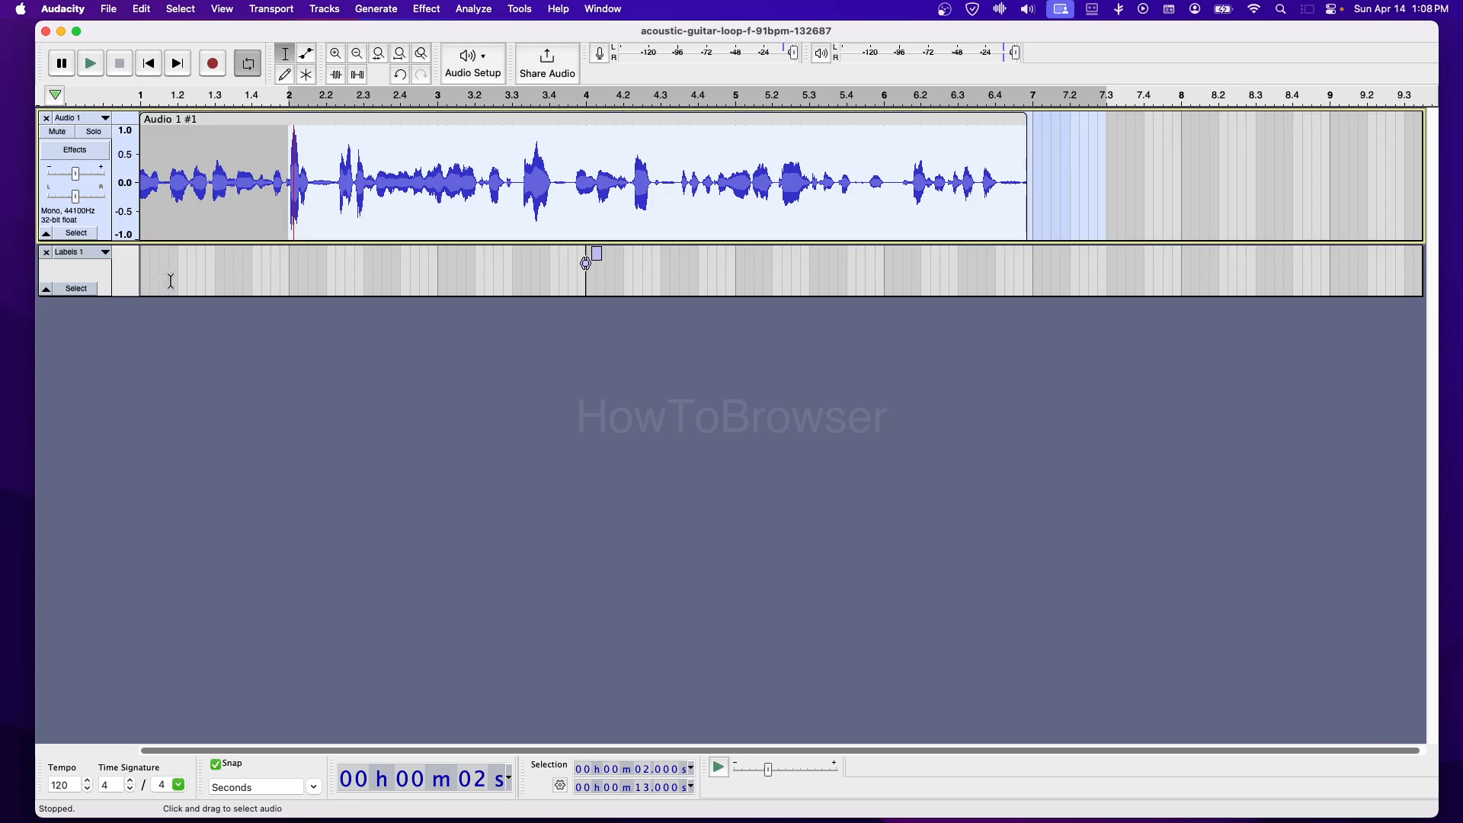
# Examine the audio setup choices for host and devices, and the available mono and stereo recording channel options
pyautogui.click(472, 63)
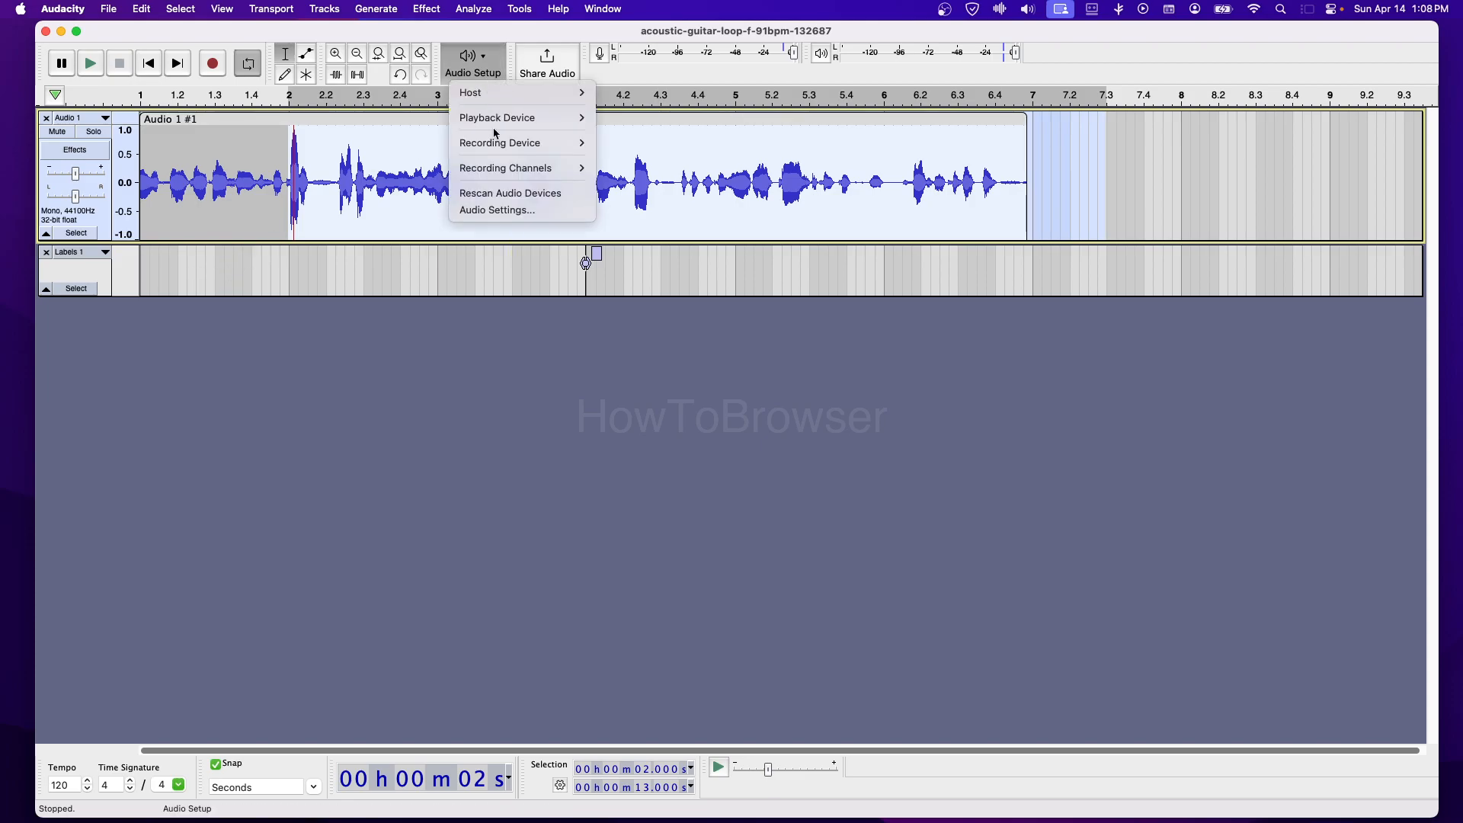
pyautogui.moveTo(513, 150)
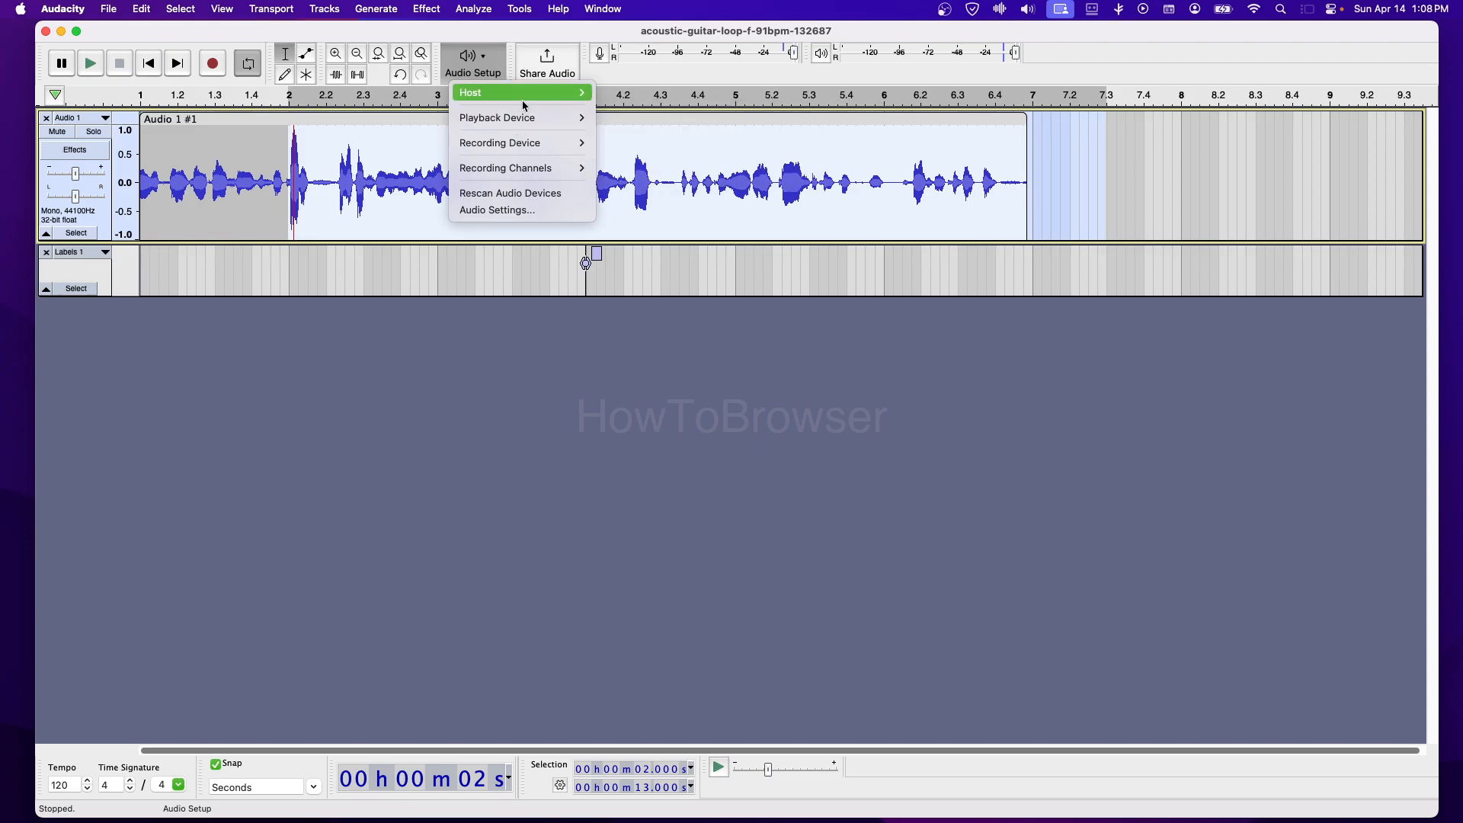
pyautogui.moveTo(524, 106)
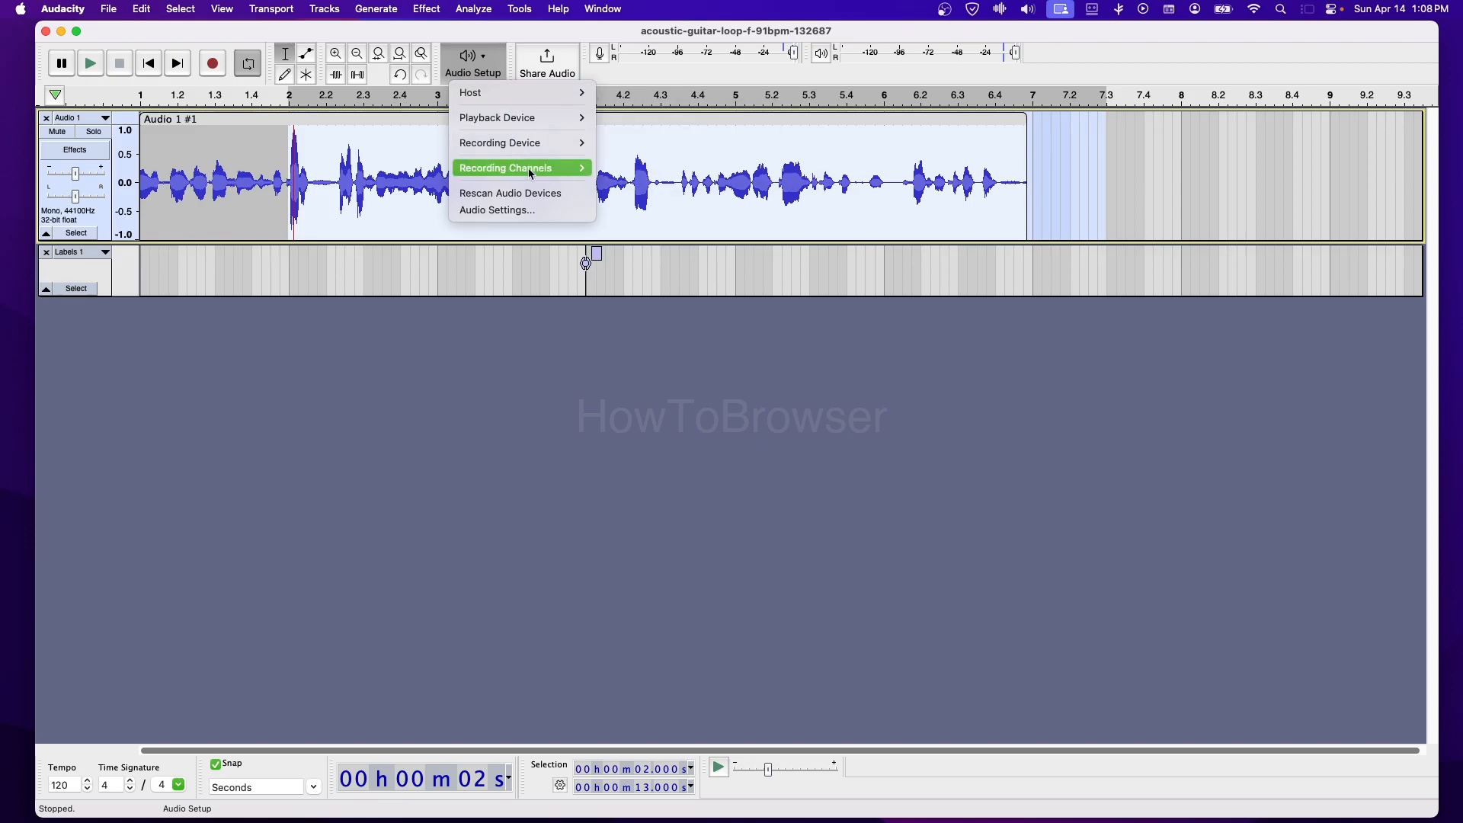
pyautogui.moveTo(529, 174)
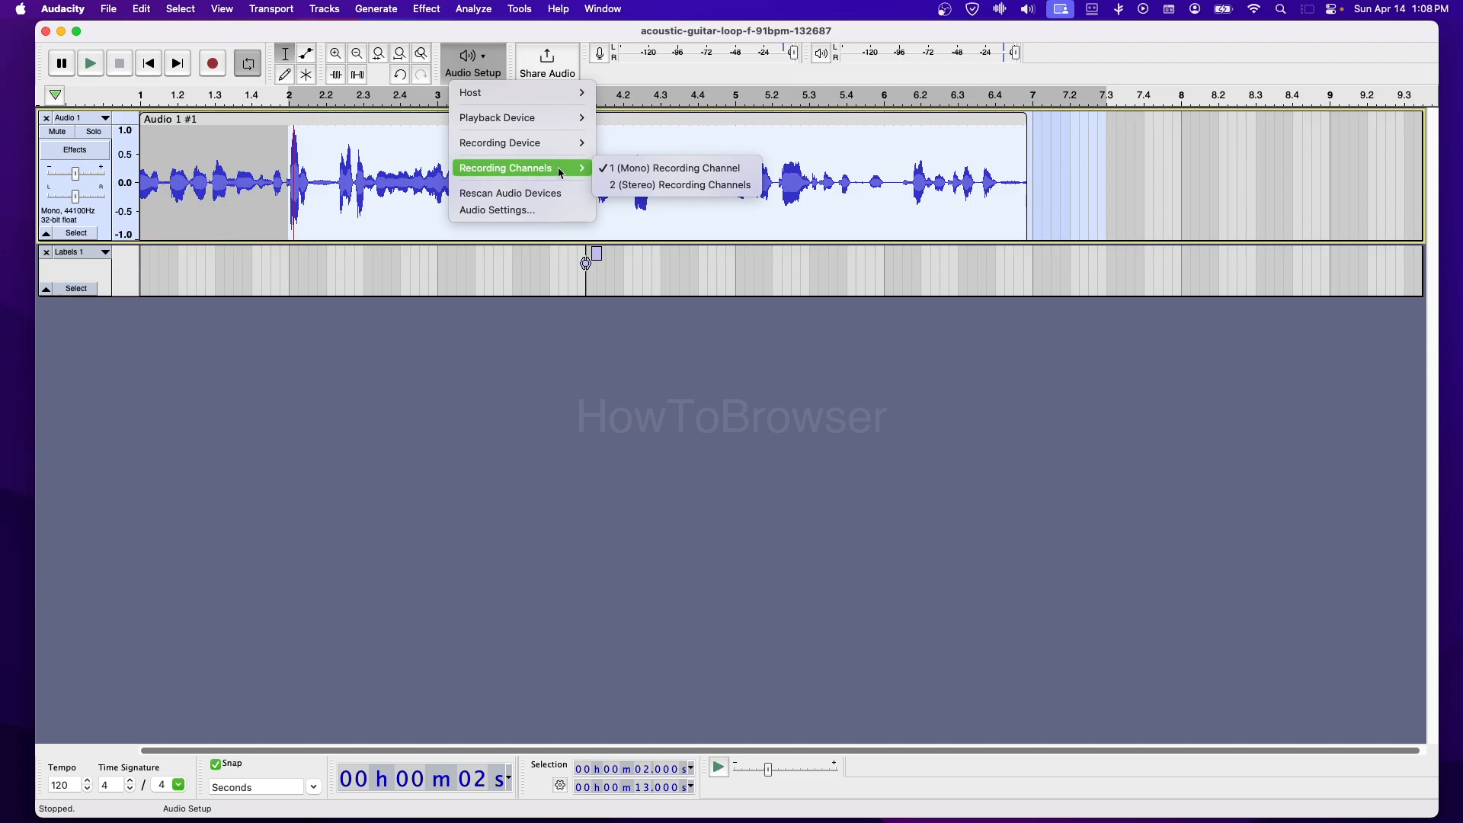